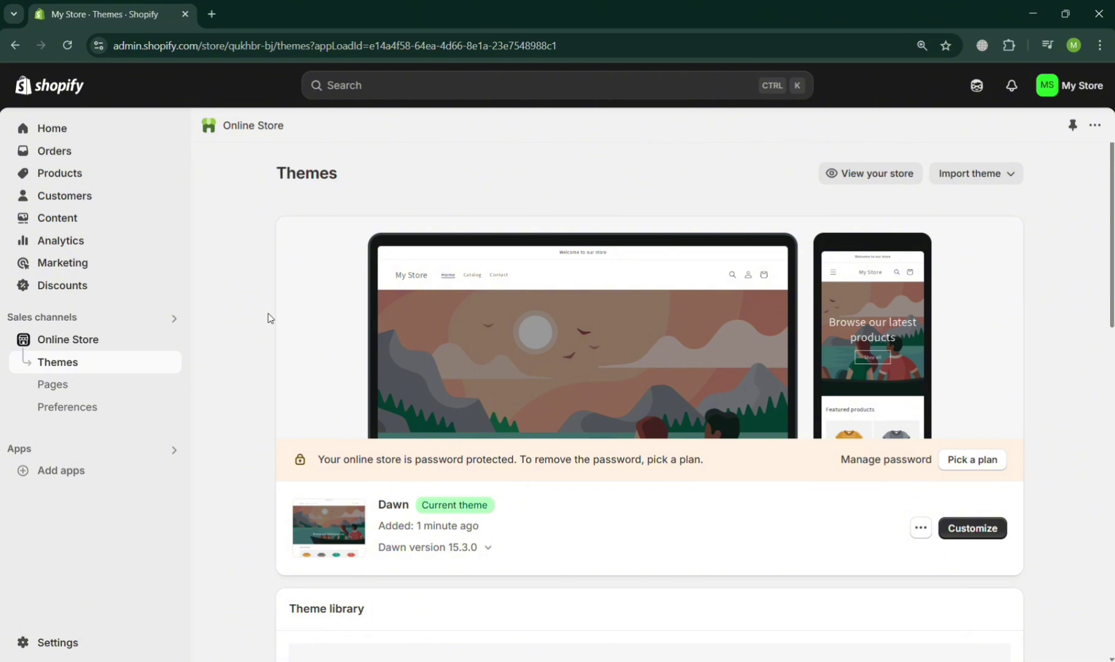
Step: Open the Shopify Theme Store from the online store's themes page
click(35, 129)
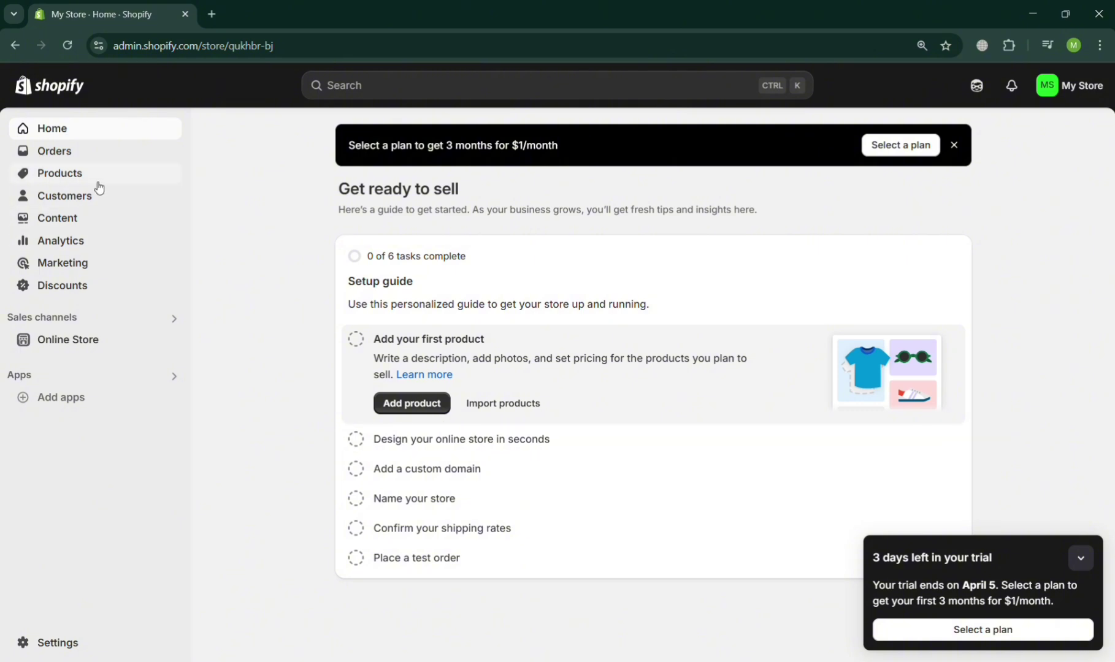
click(102, 351)
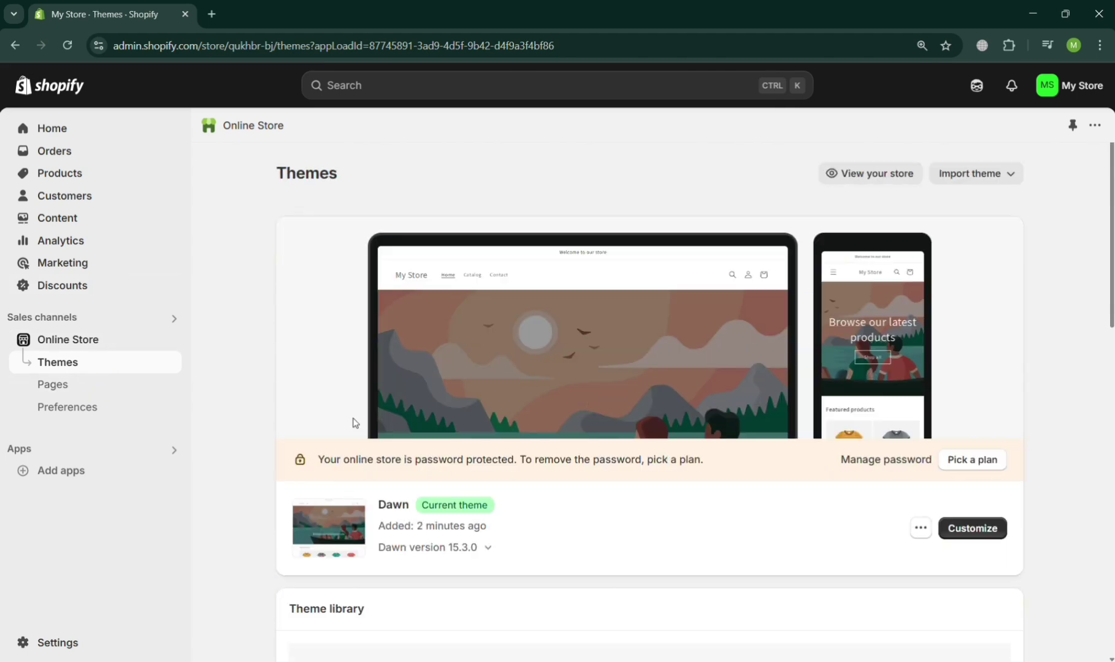
scroll(531, 546, down, 3)
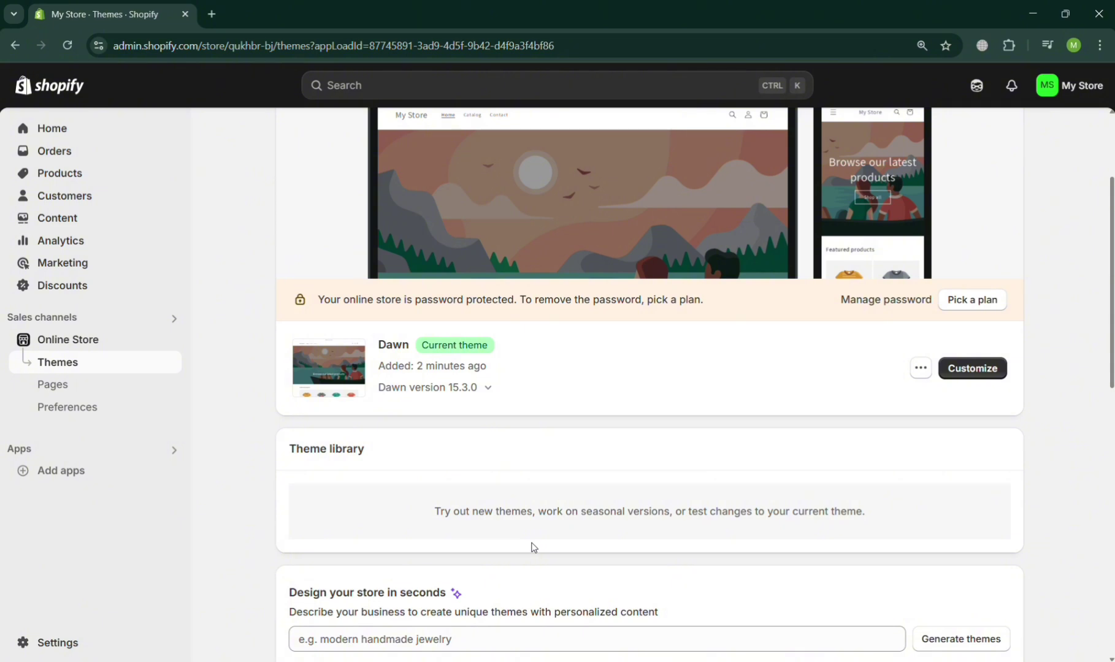
scroll(532, 547, down, 10)
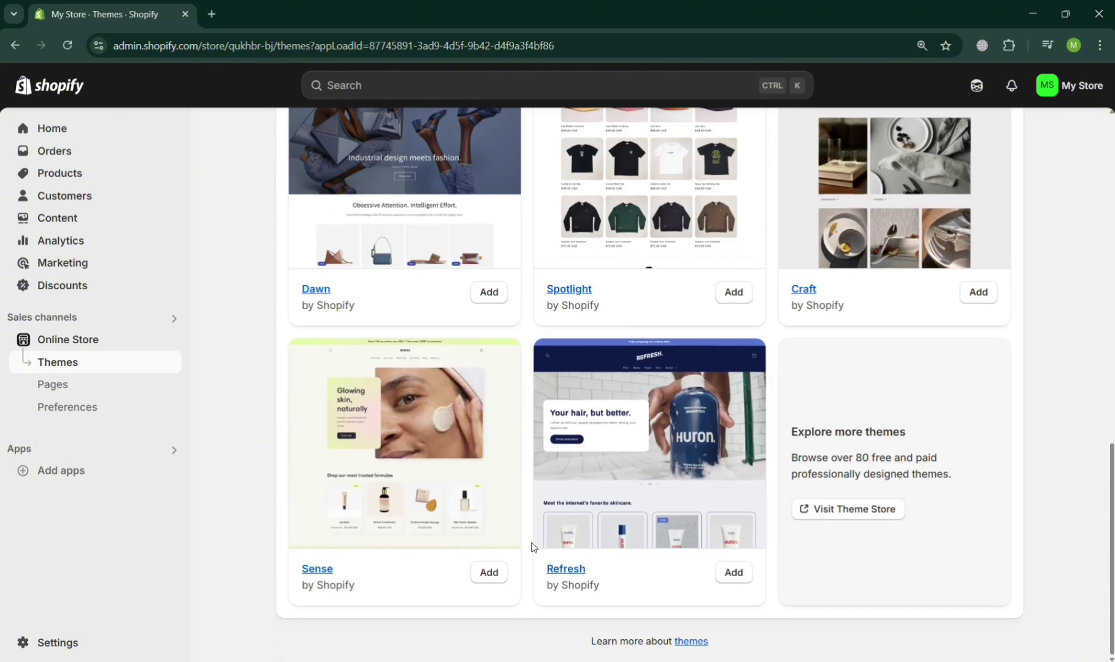
click(853, 517)
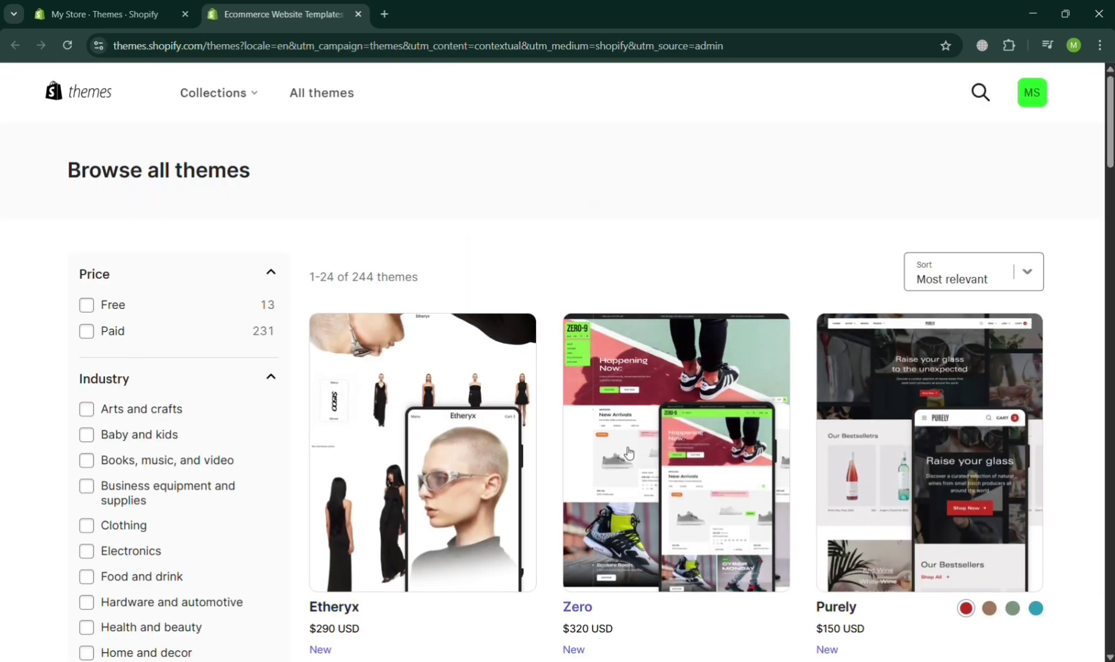
Step: Browse the Theme Store, search it for "empire" and open the Empire theme's page
scroll(625, 452, down, 4)
scroll(625, 452, down, 20)
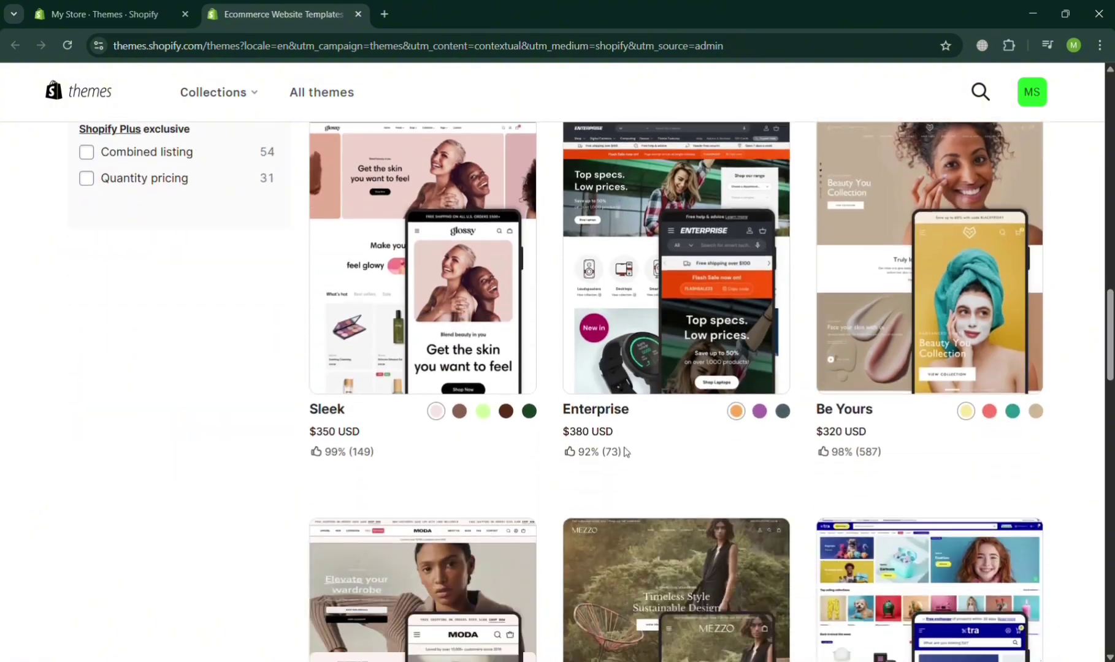
scroll(629, 452, up, 17)
scroll(629, 453, up, 6)
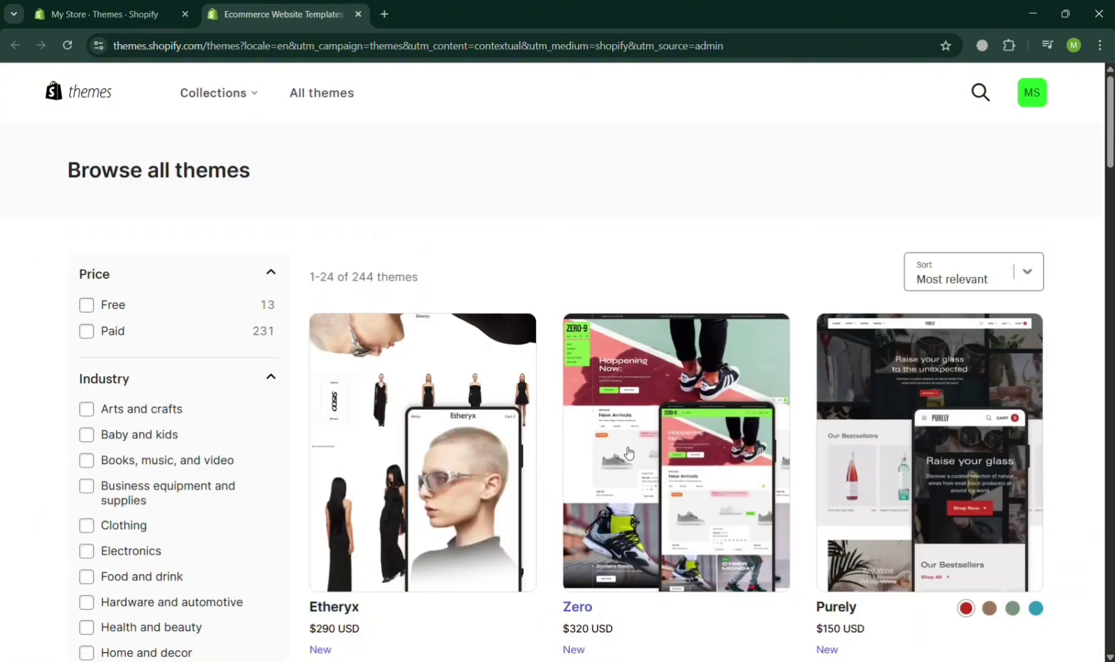
scroll(257, 356, down, 8)
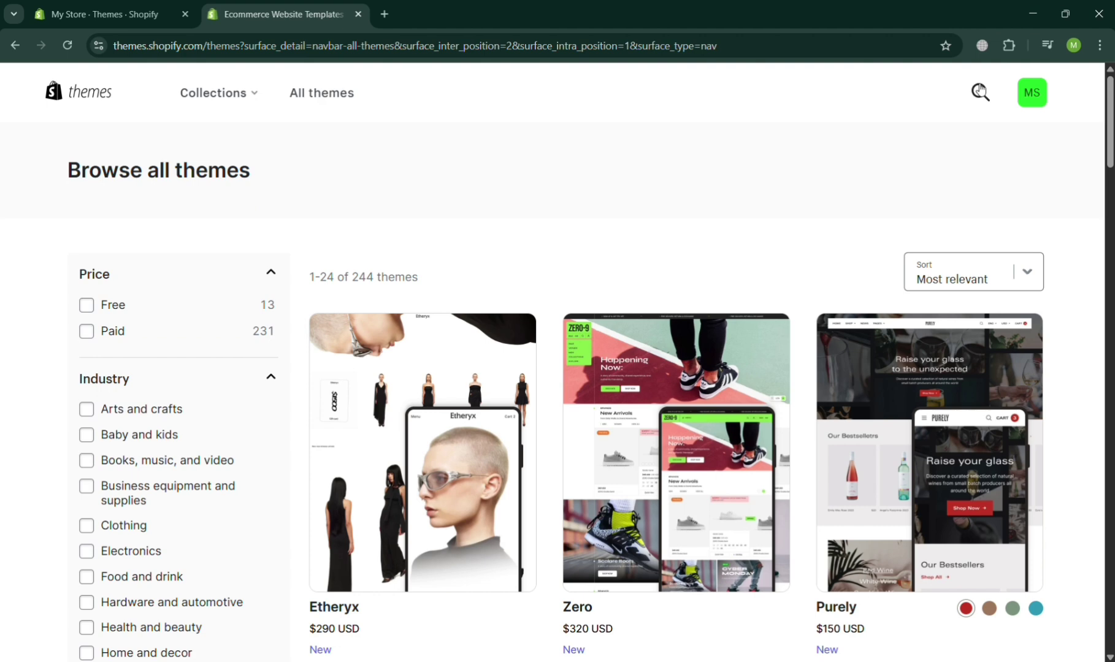
click(980, 91)
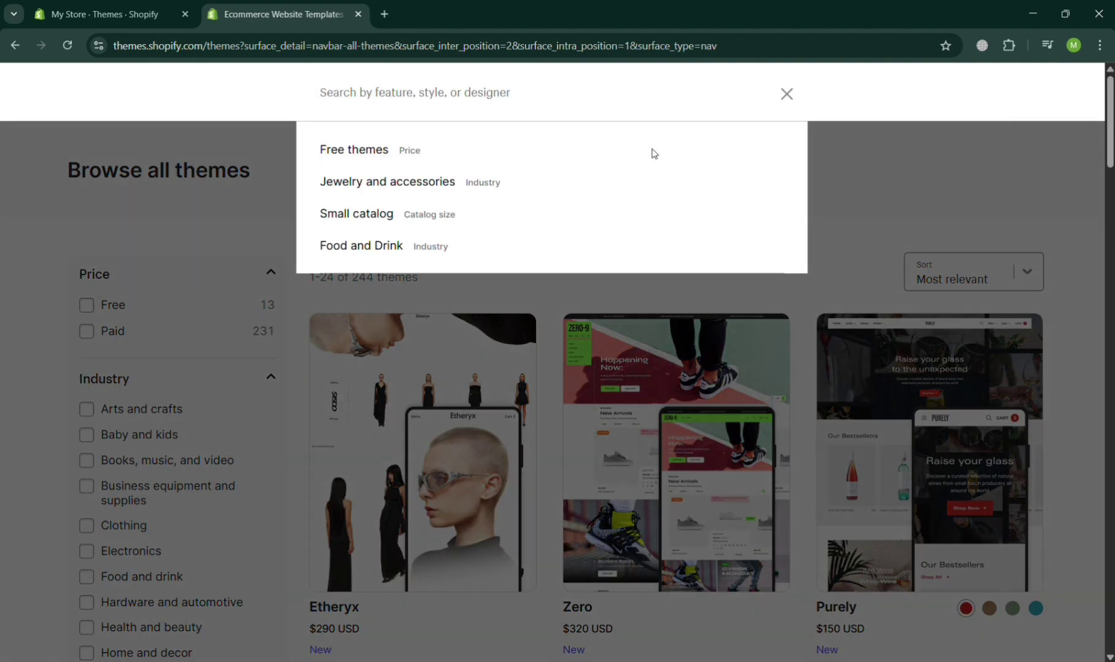
text(empire)
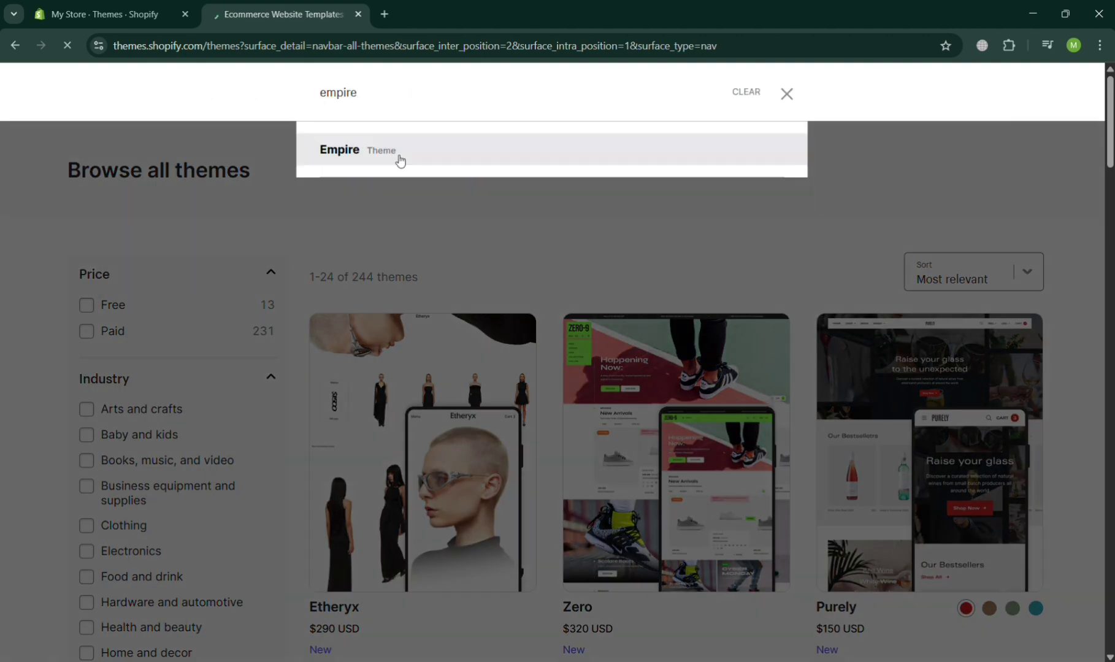
click(397, 159)
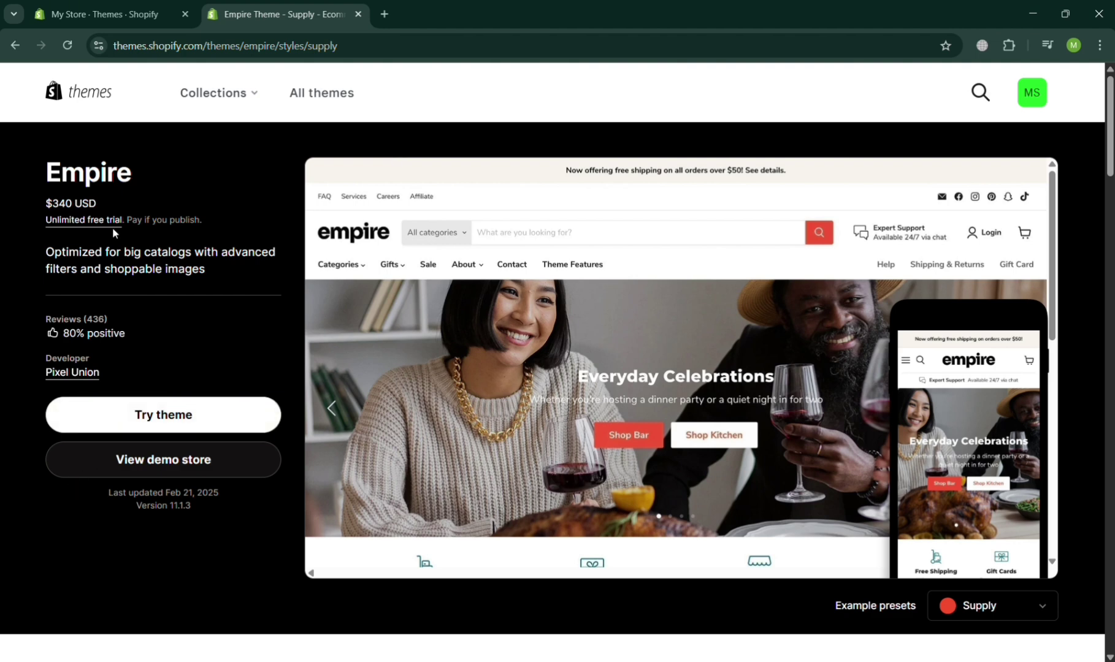
Step: Add the Empire theme to the store as a trial and open its theme settings for customization
click(172, 420)
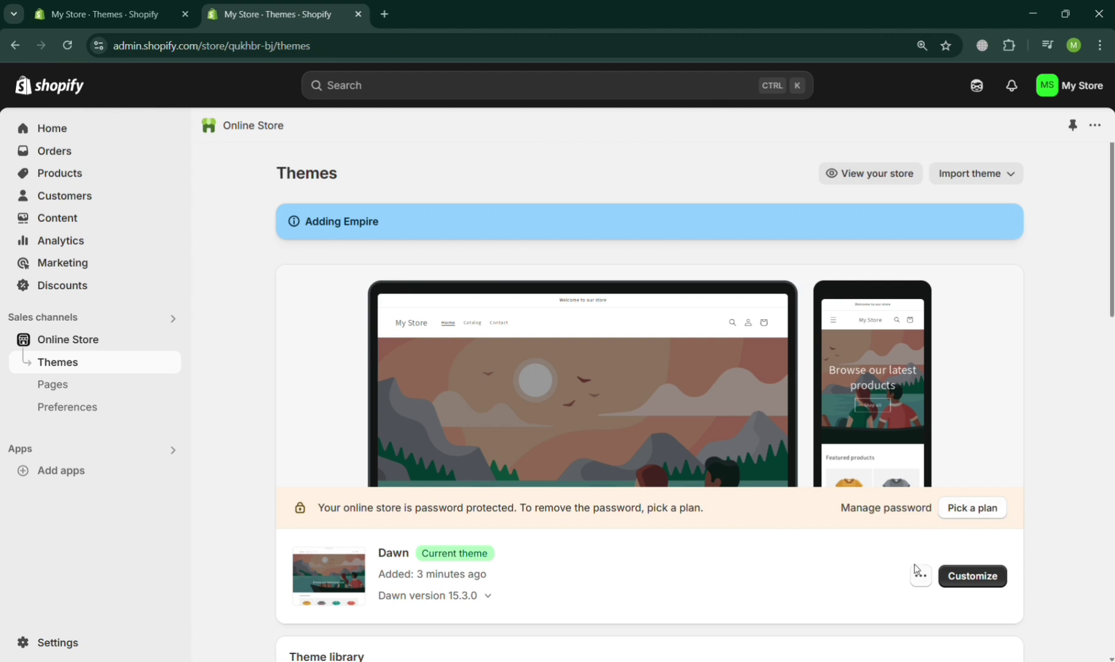
scroll(915, 569, down, 3)
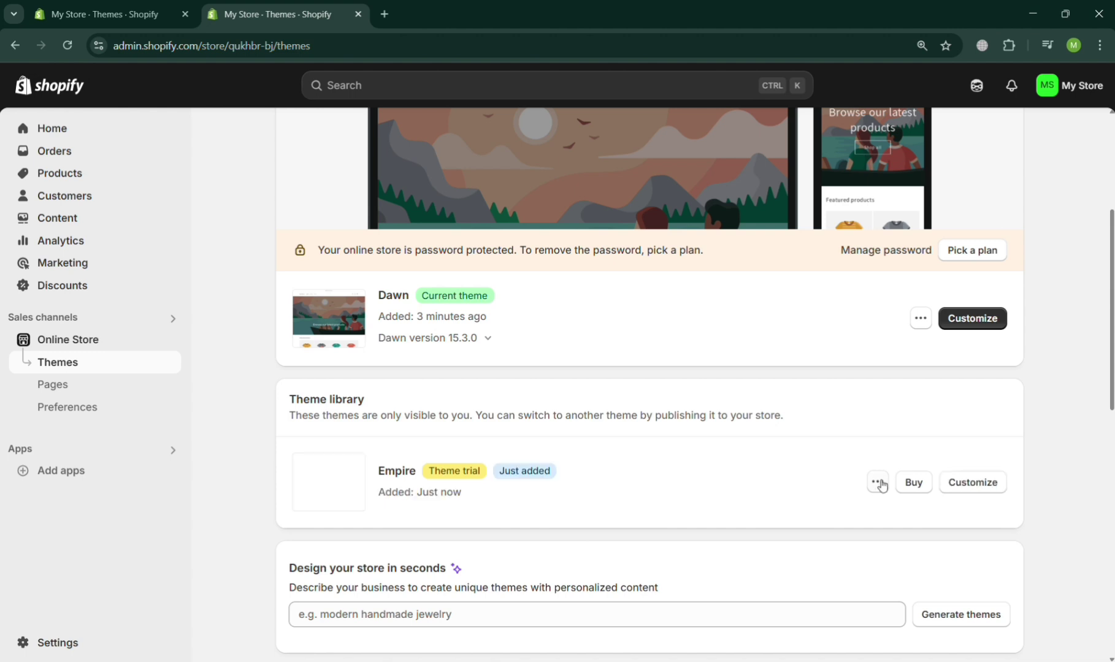
click(973, 485)
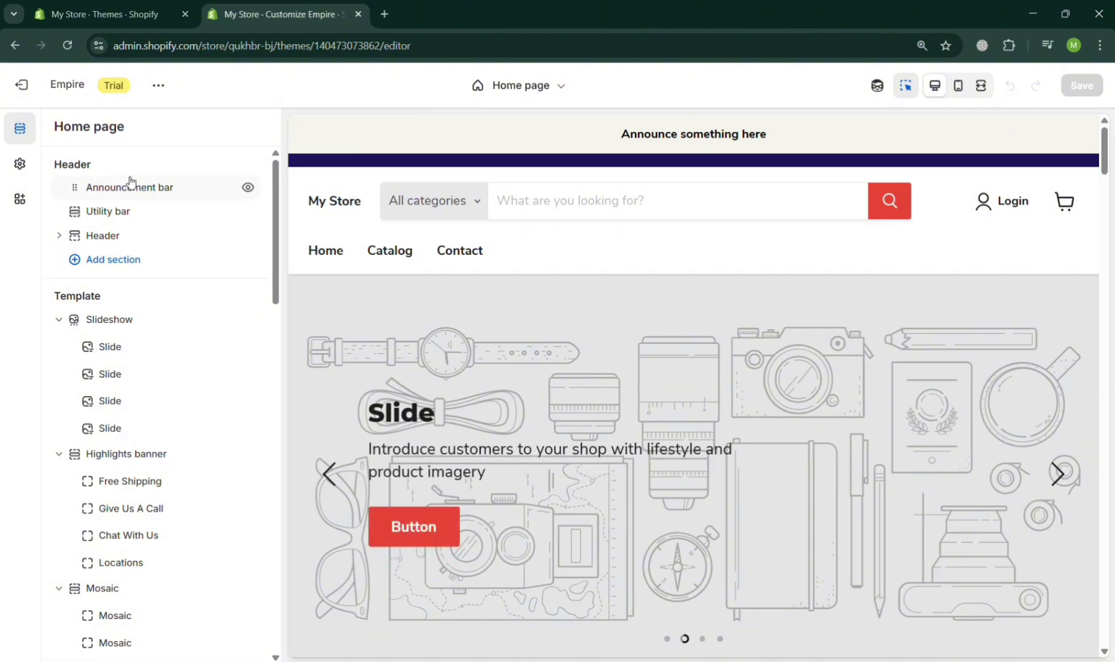
click(20, 164)
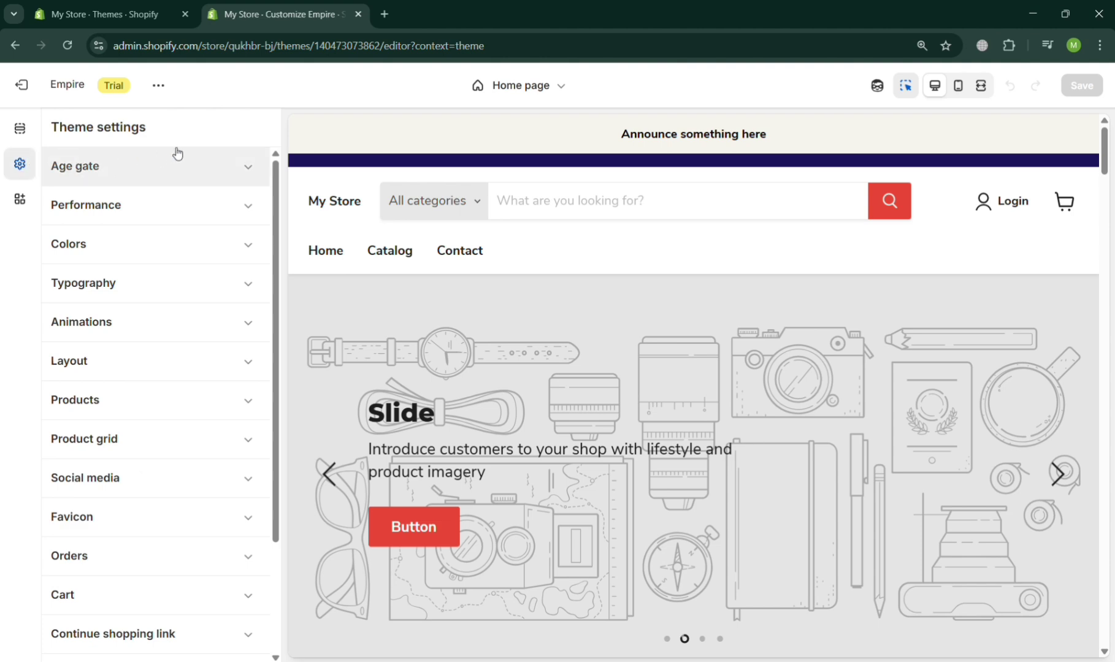
Step: Try the site-wide age gate by enabling it and disabling it again
click(204, 166)
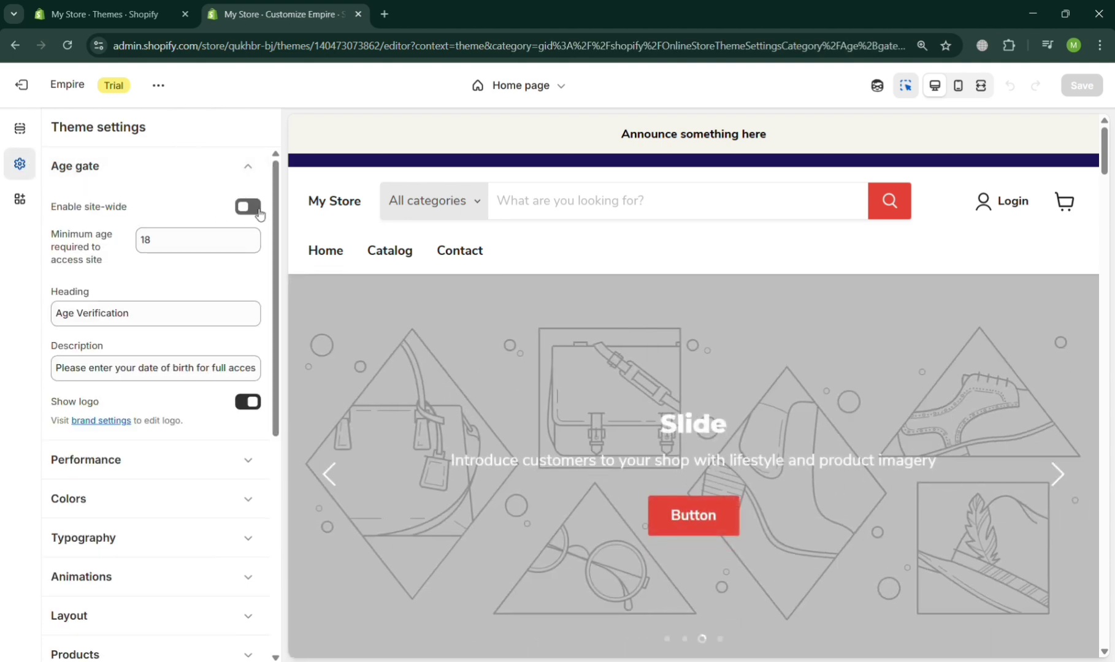
click(256, 211)
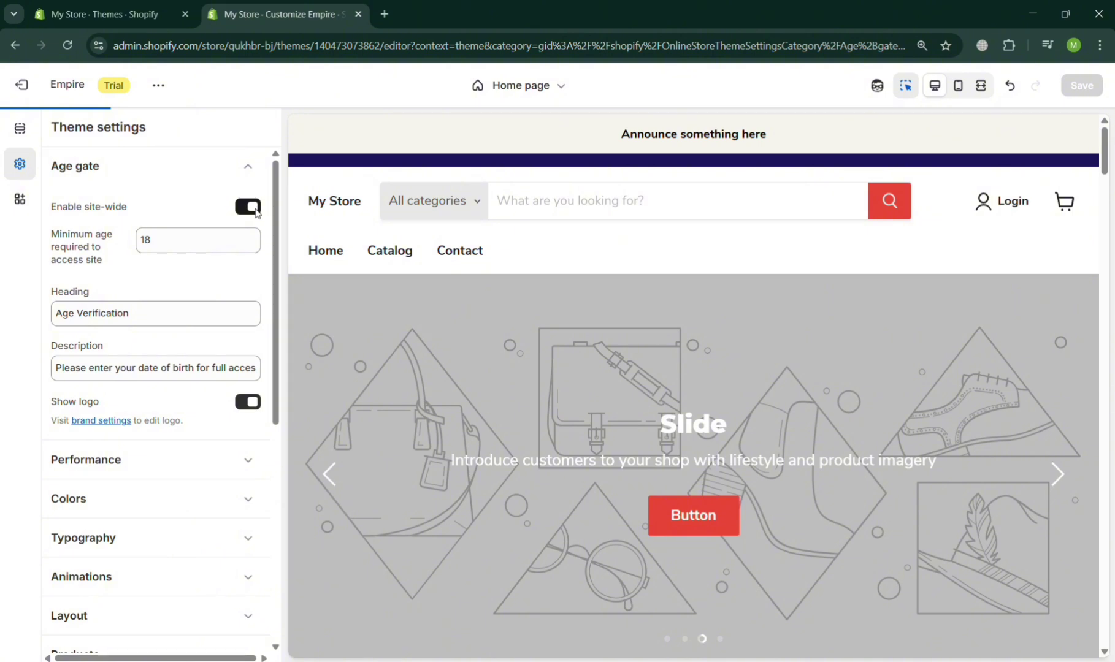
click(256, 211)
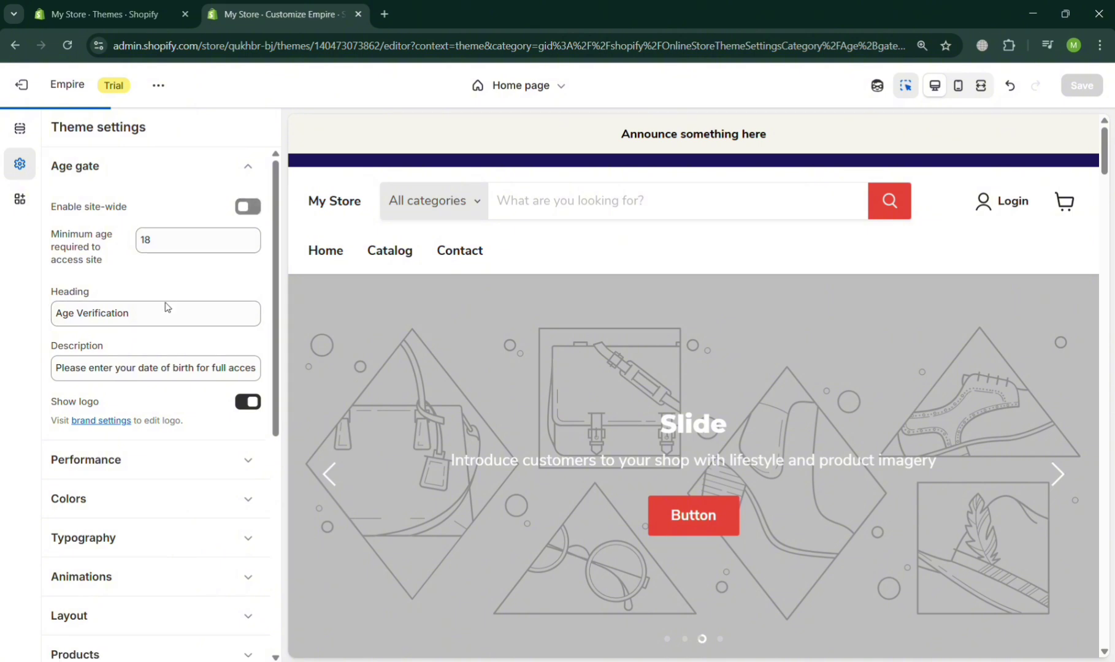
Step: Set the general background color of the theme to turquoise #46D5D0 in the color settings
scroll(159, 393, down, 2)
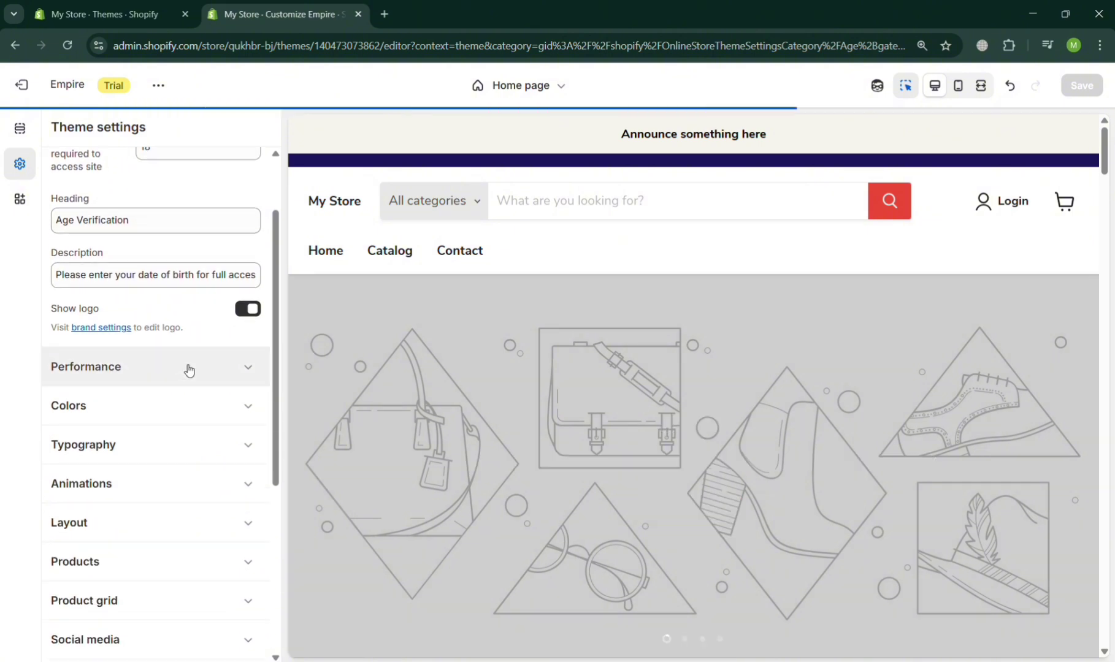
click(186, 367)
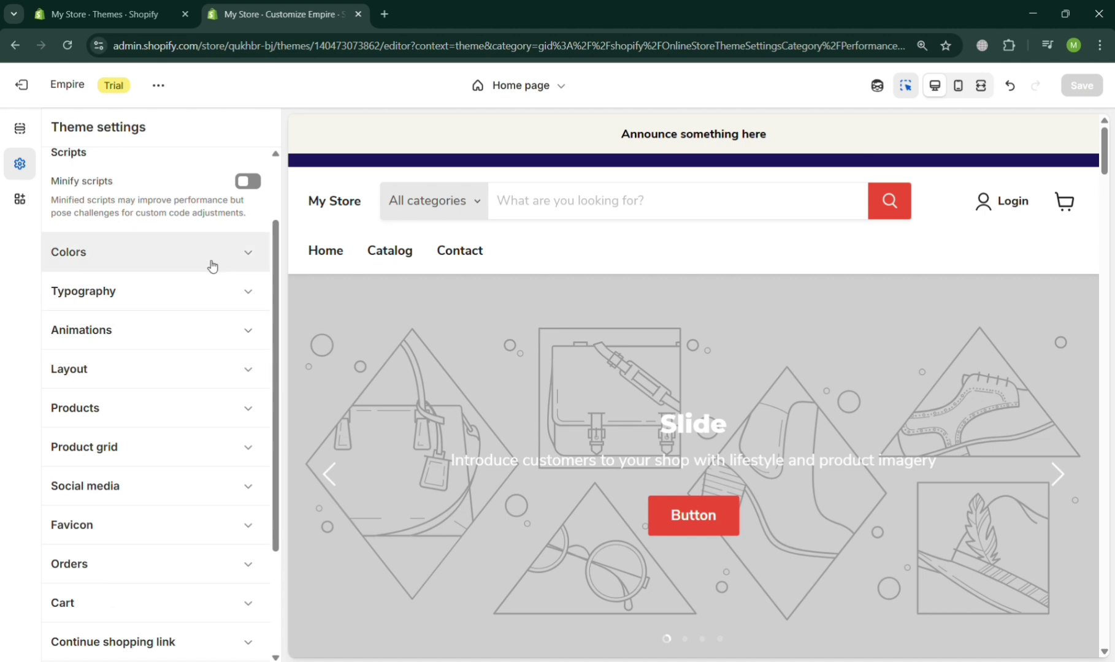
scroll(212, 266, up, 2)
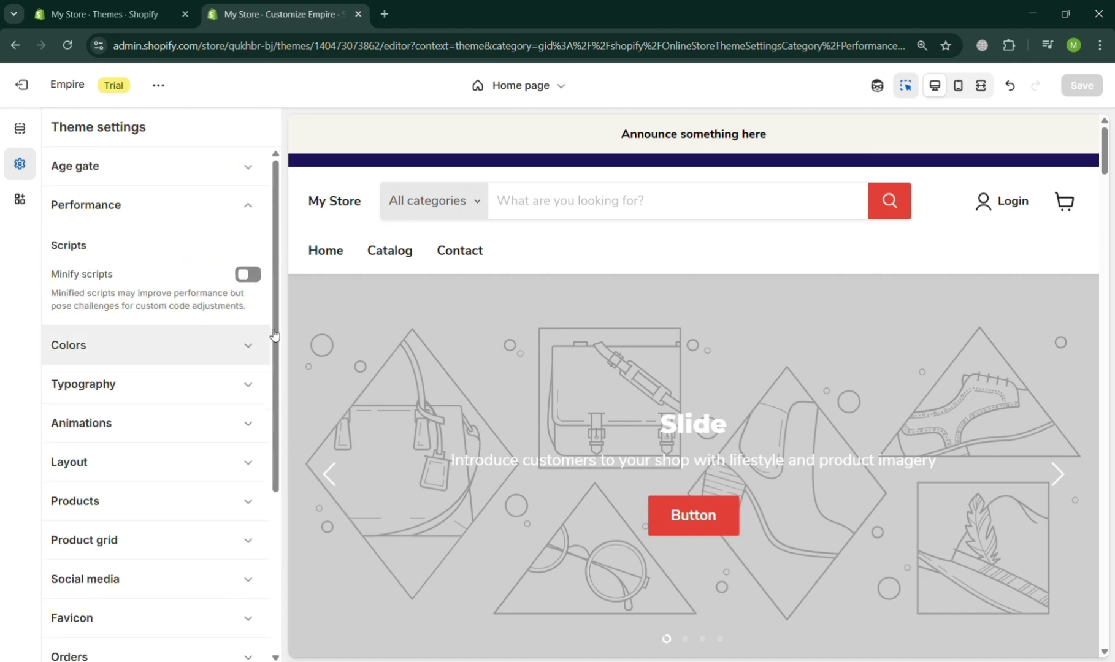
click(245, 347)
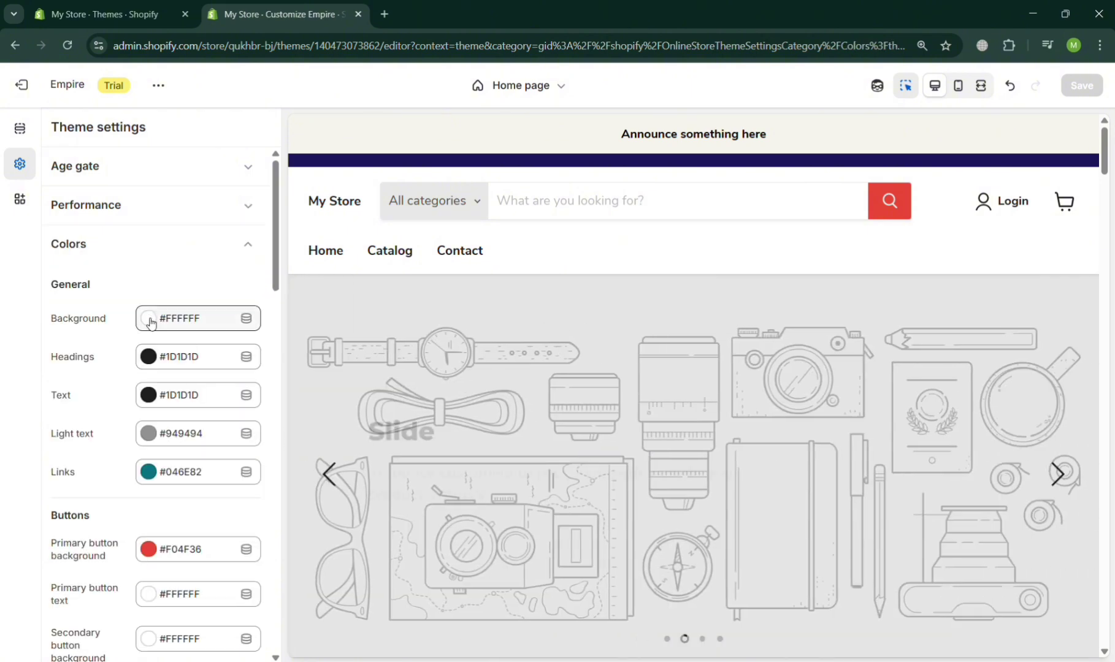
click(148, 320)
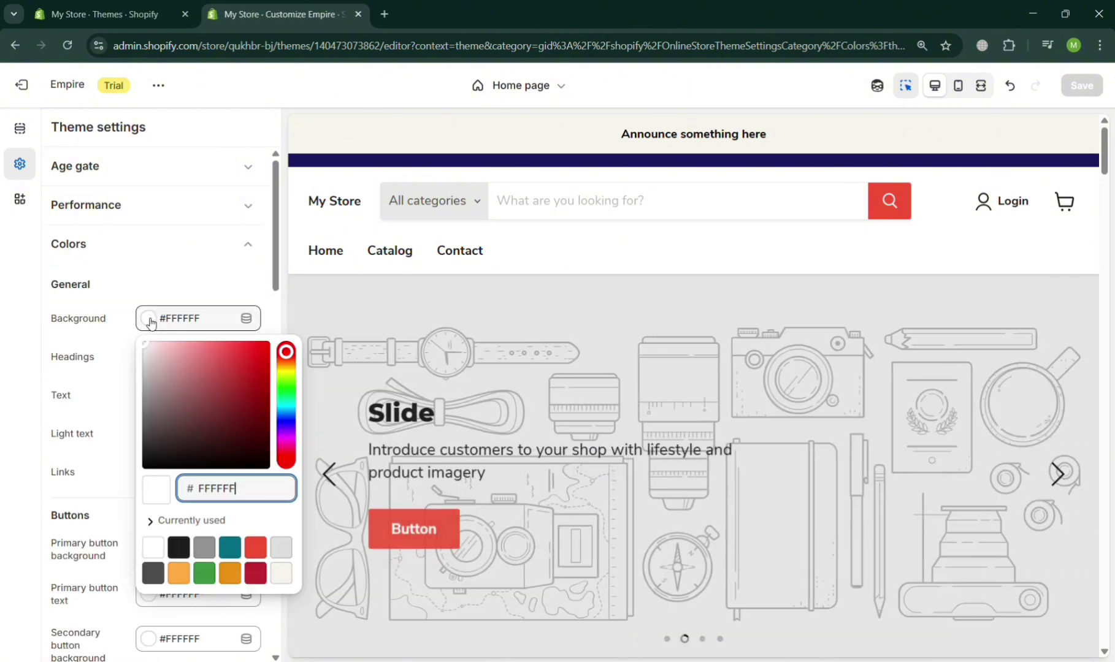
click(232, 363)
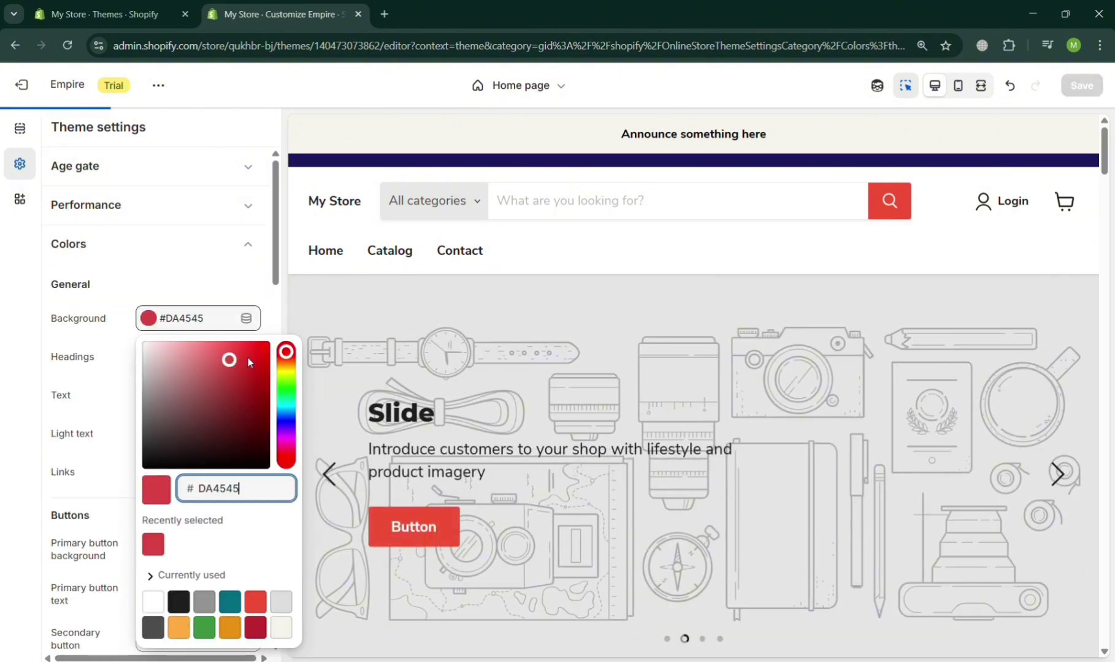
click(247, 359)
drag(287, 393, 287, 405)
click(228, 362)
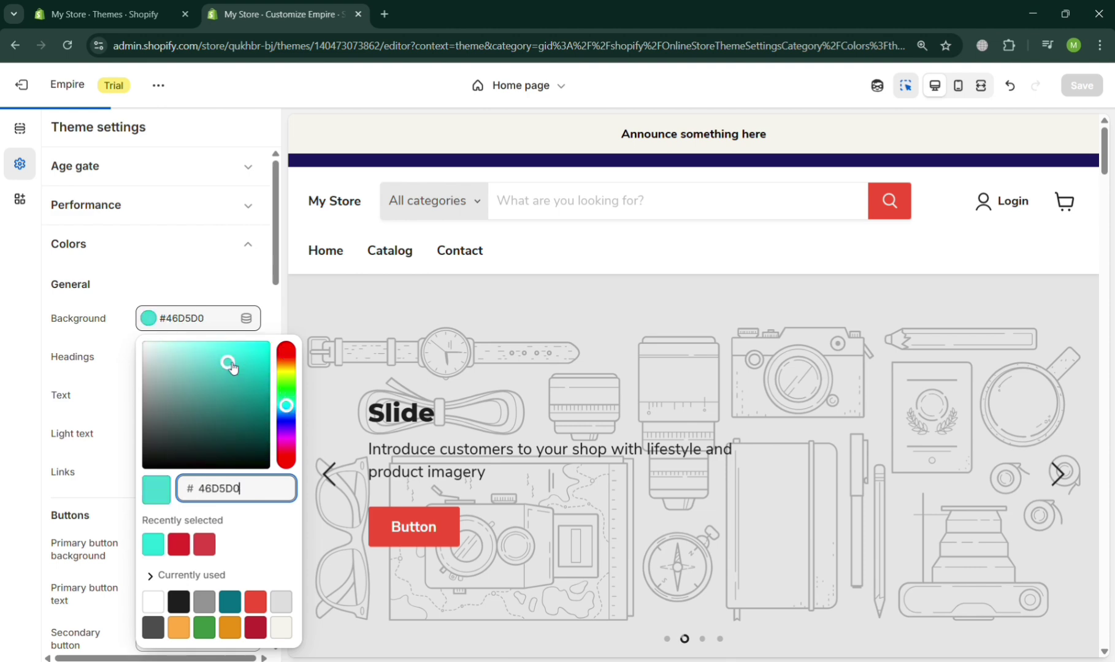
click(228, 268)
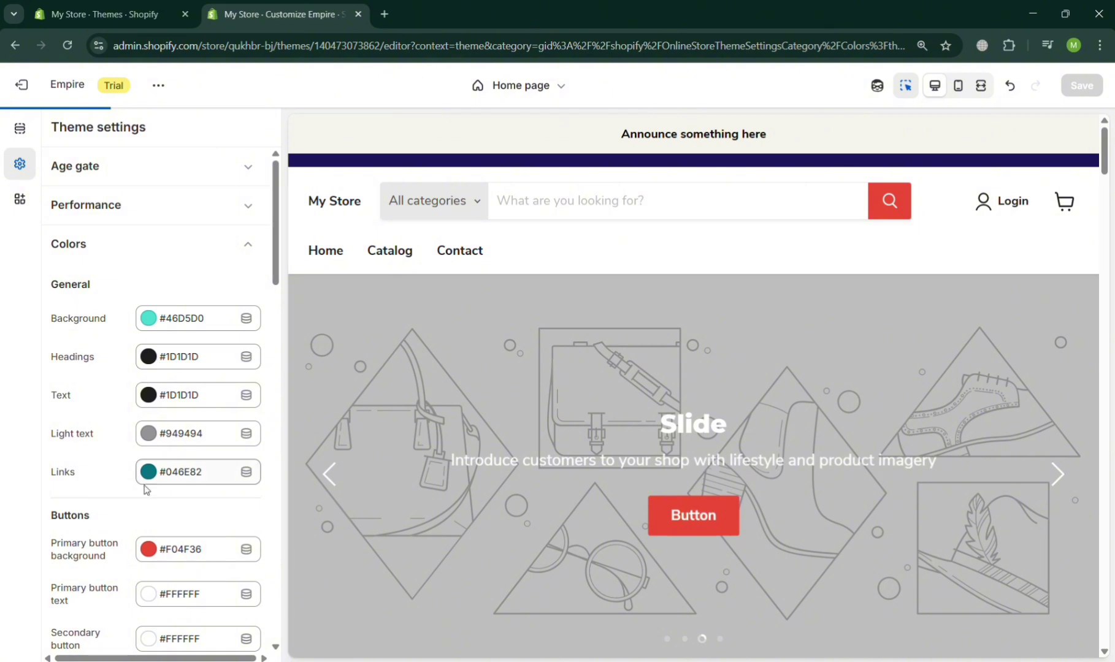
Step: Review the color settings for buttons, header, forms, stock, footer and site overlays, and the remaining theme setting categories
scroll(144, 490, down, 3)
scroll(145, 490, up, 2)
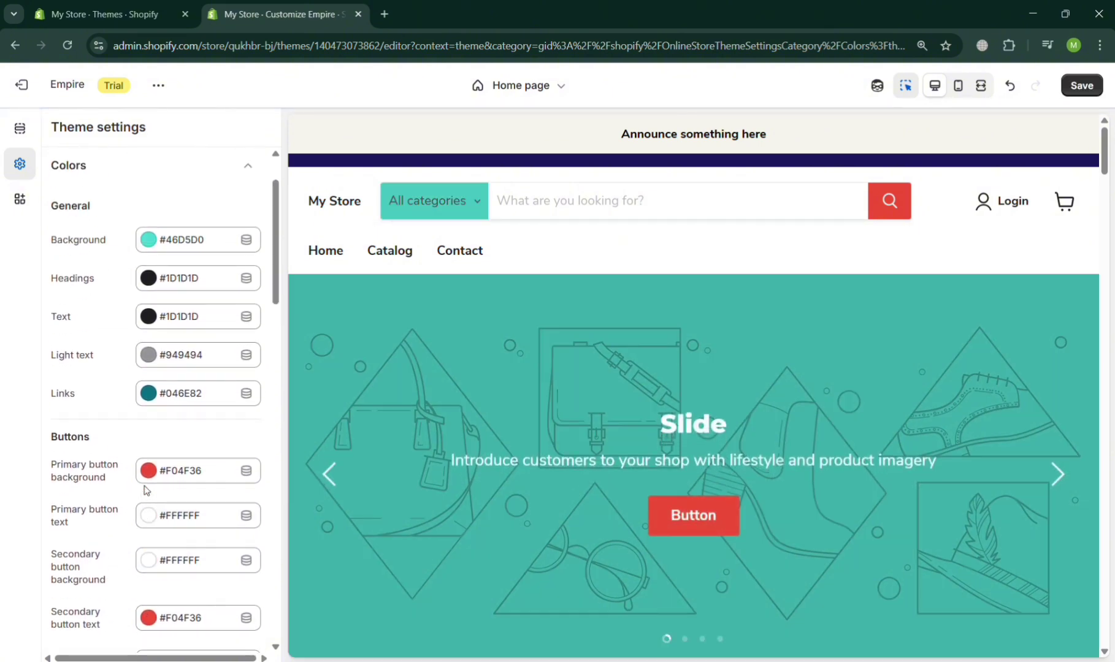
scroll(155, 428, down, 9)
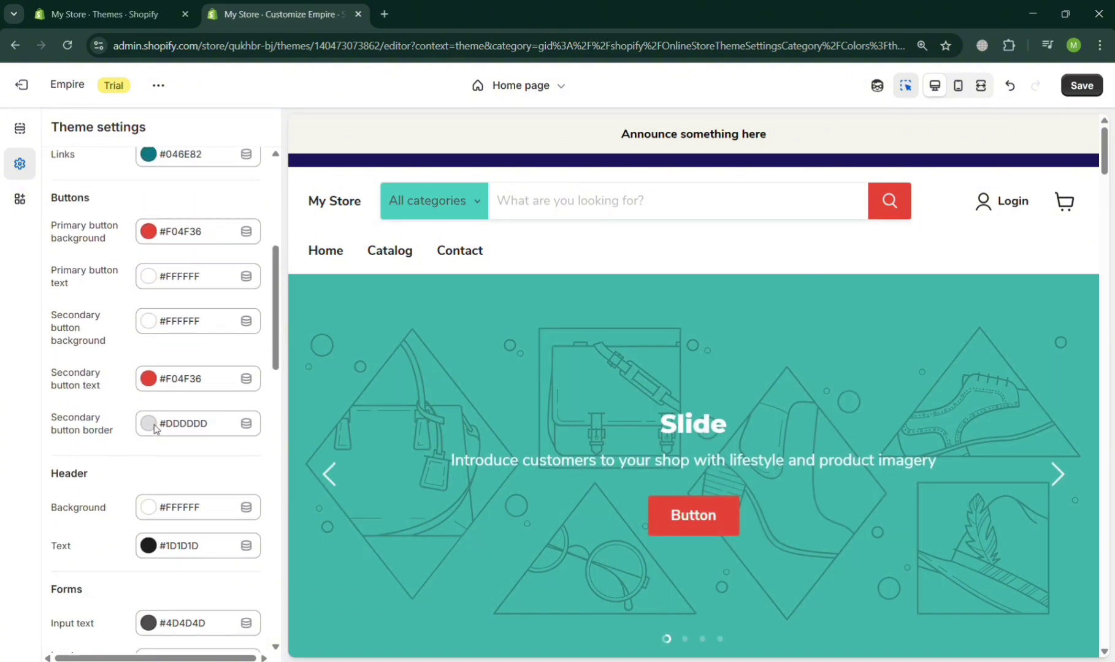
scroll(154, 424, down, 6)
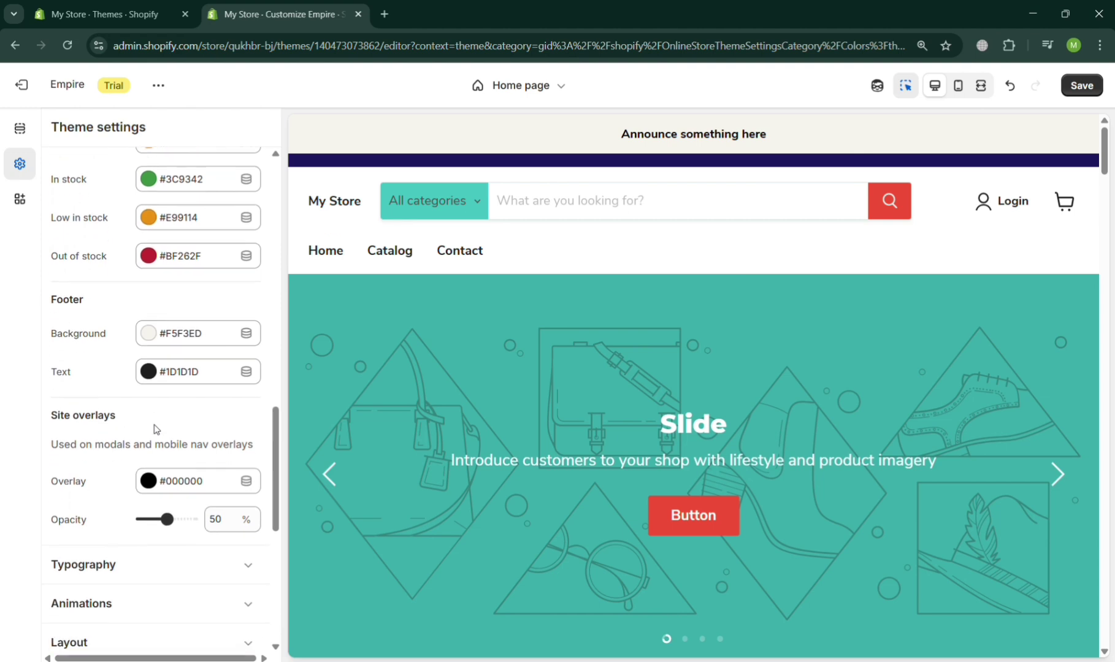
scroll(154, 429, down, 2)
scroll(154, 429, up, 1)
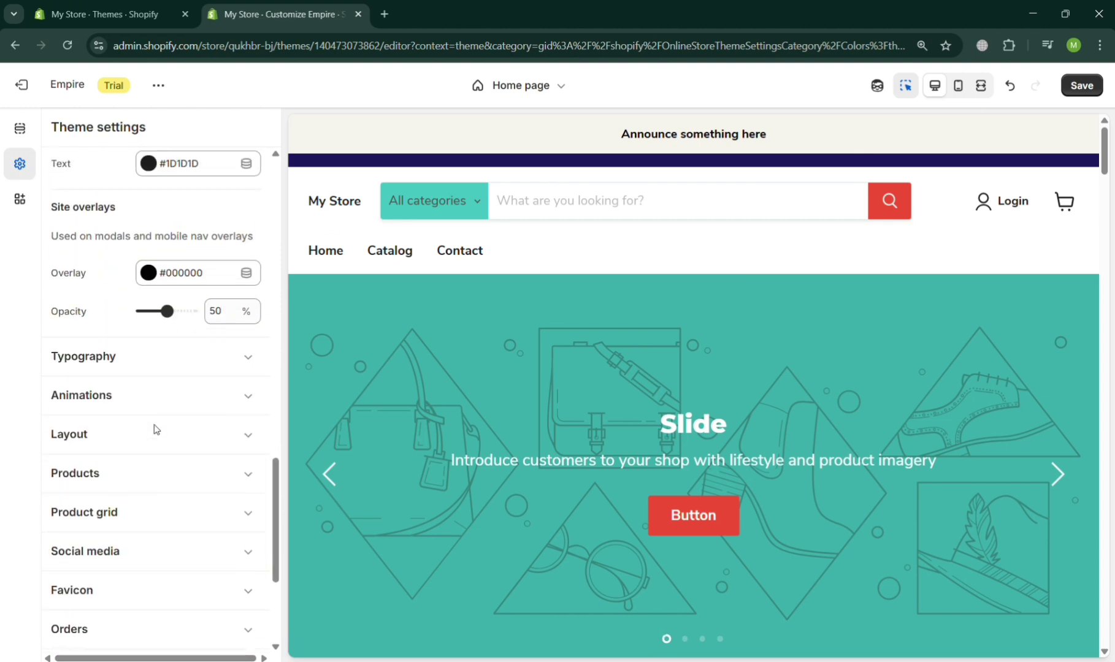
scroll(183, 357, down, 3)
Step: Set the global base font size to 17 px in the typography settings
scroll(183, 357, up, 7)
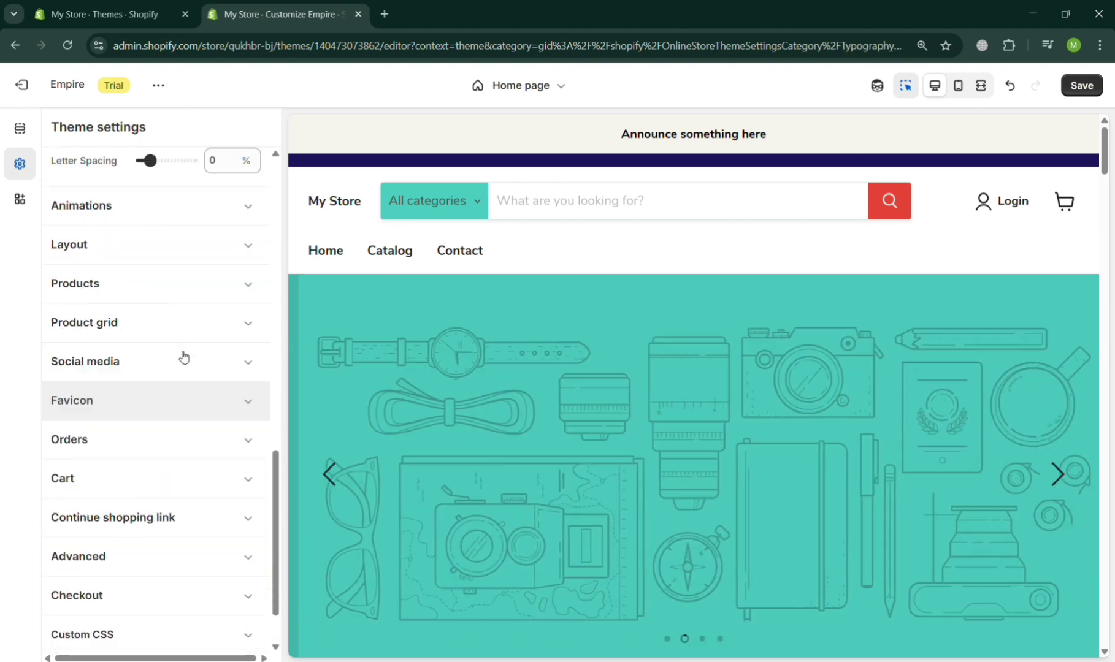
scroll(180, 356, up, 6)
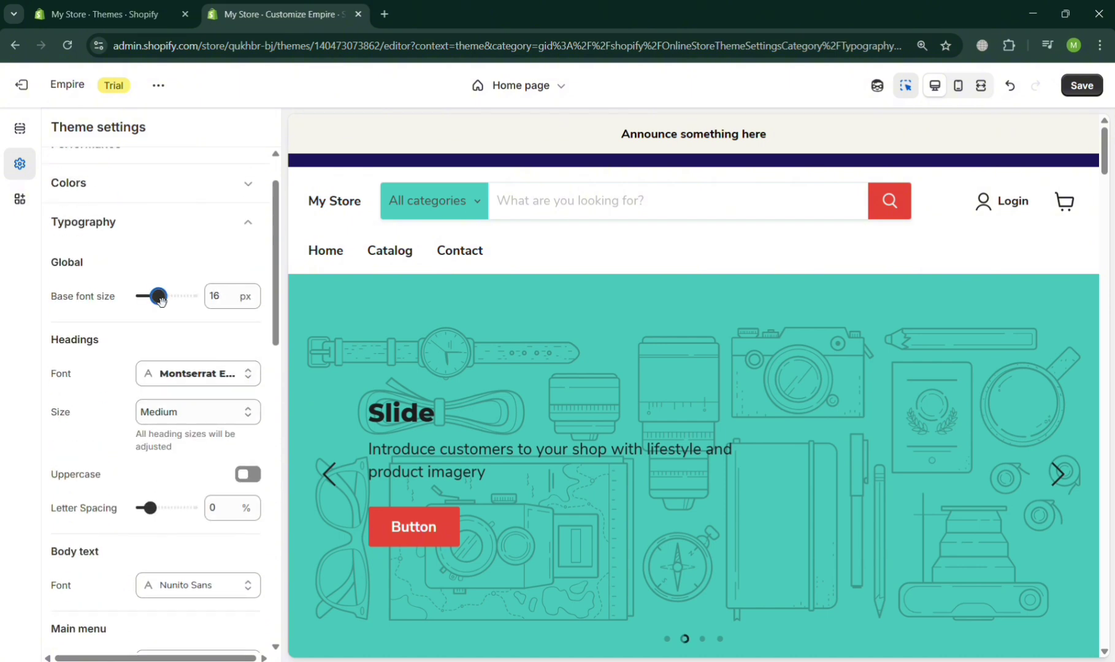
drag(158, 304, 174, 307)
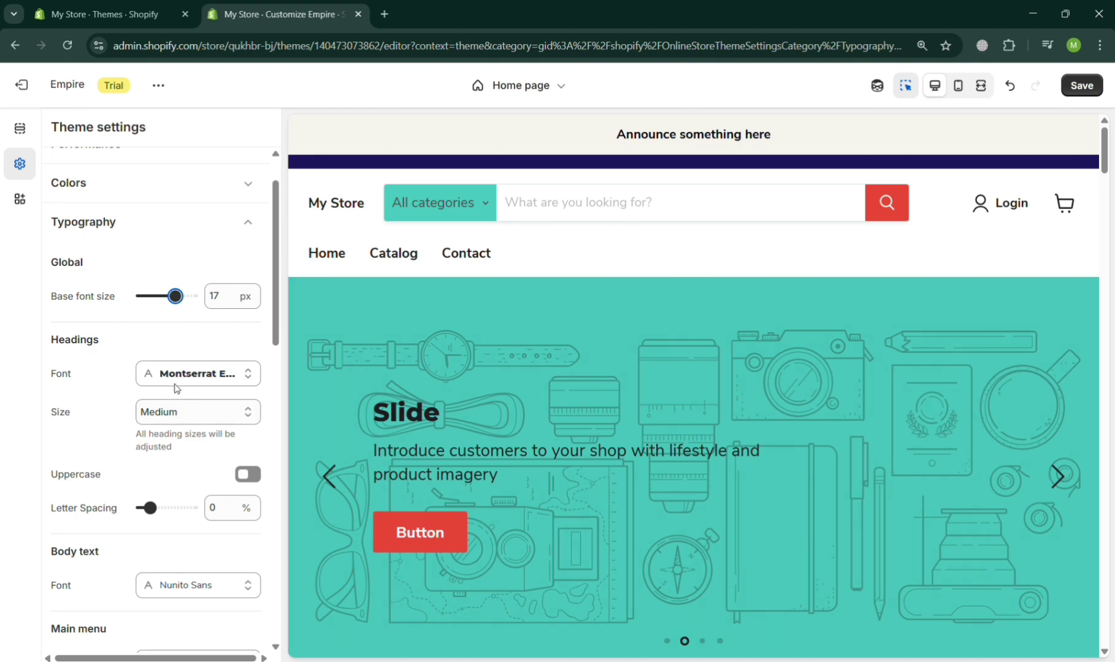
Step: View the fonts offered for headings, close the font selection and look over the other typography settings
click(205, 375)
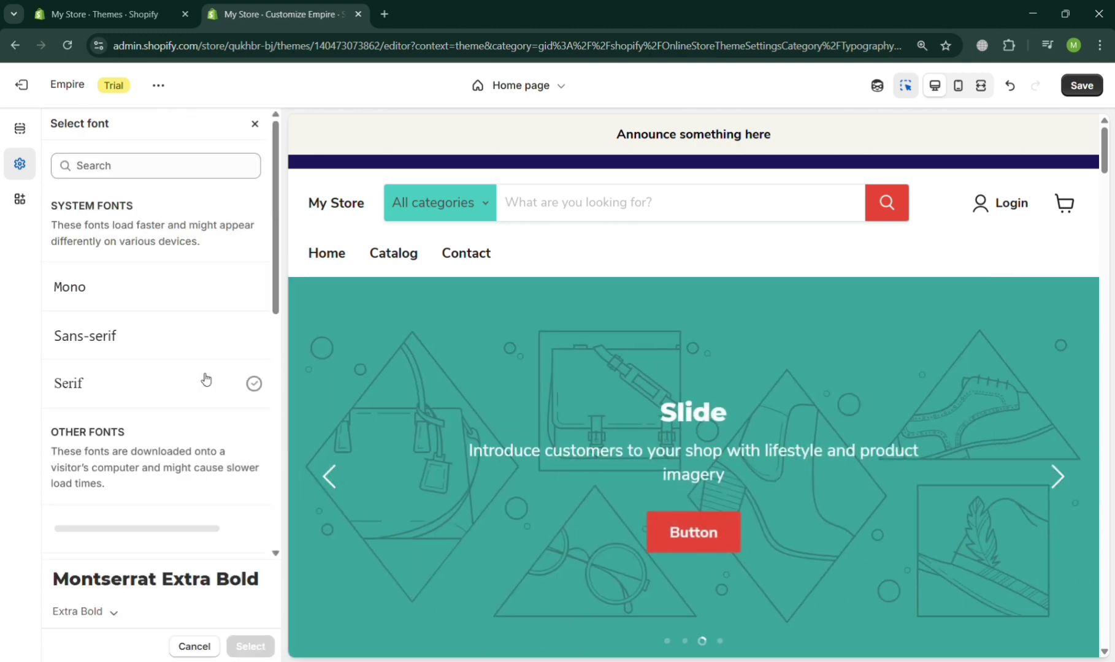
click(255, 125)
scroll(198, 468, down, 2)
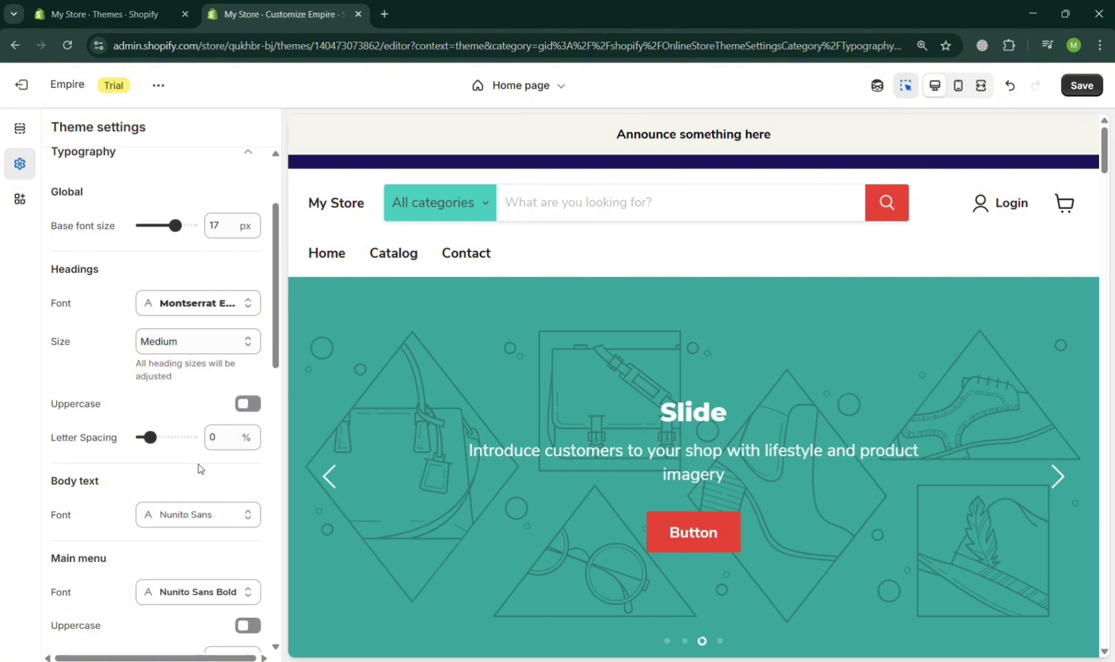
Step: Review the typography settings for body text, main menu, buttons and section headings, and open the Animations settings
scroll(198, 468, down, 5)
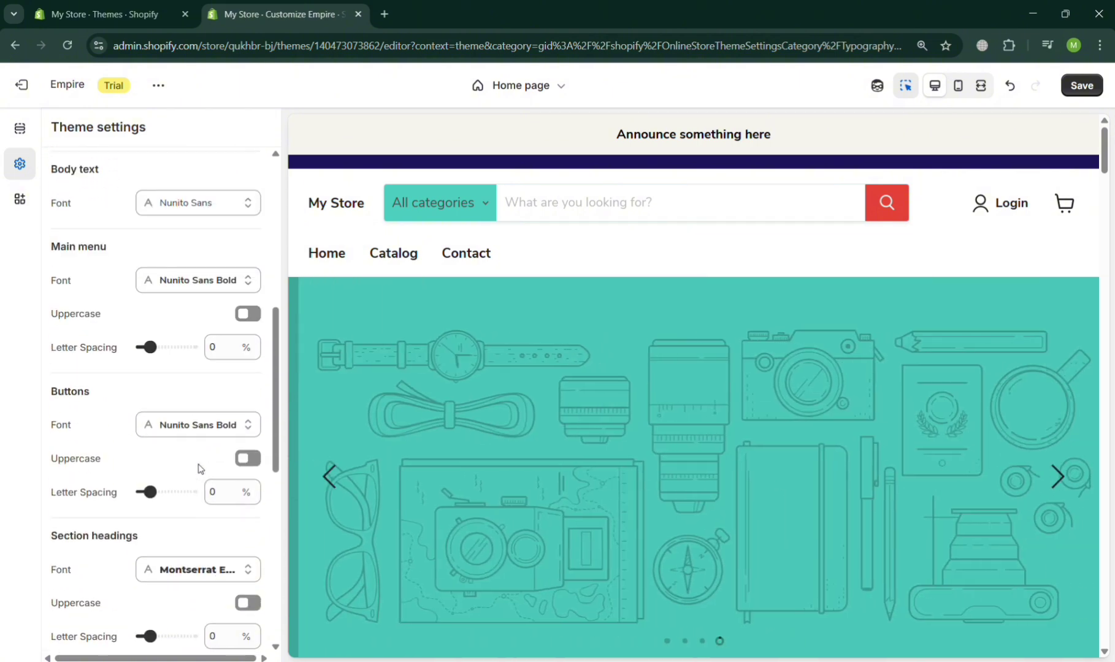
scroll(167, 531, down, 2)
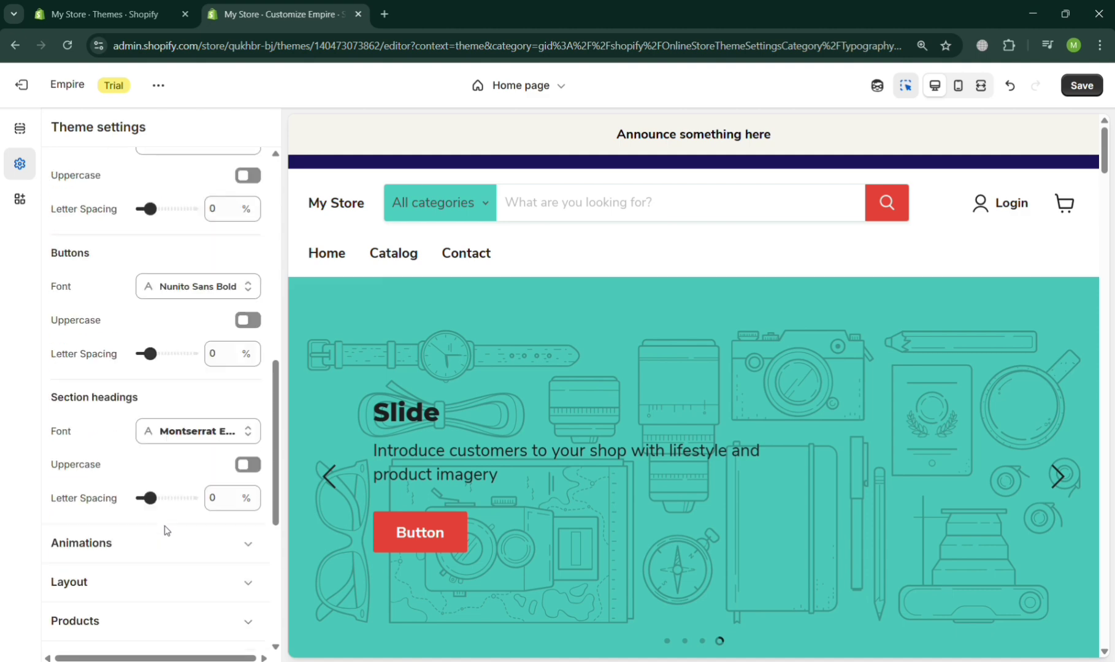
scroll(166, 531, down, 2)
scroll(167, 531, down, 1)
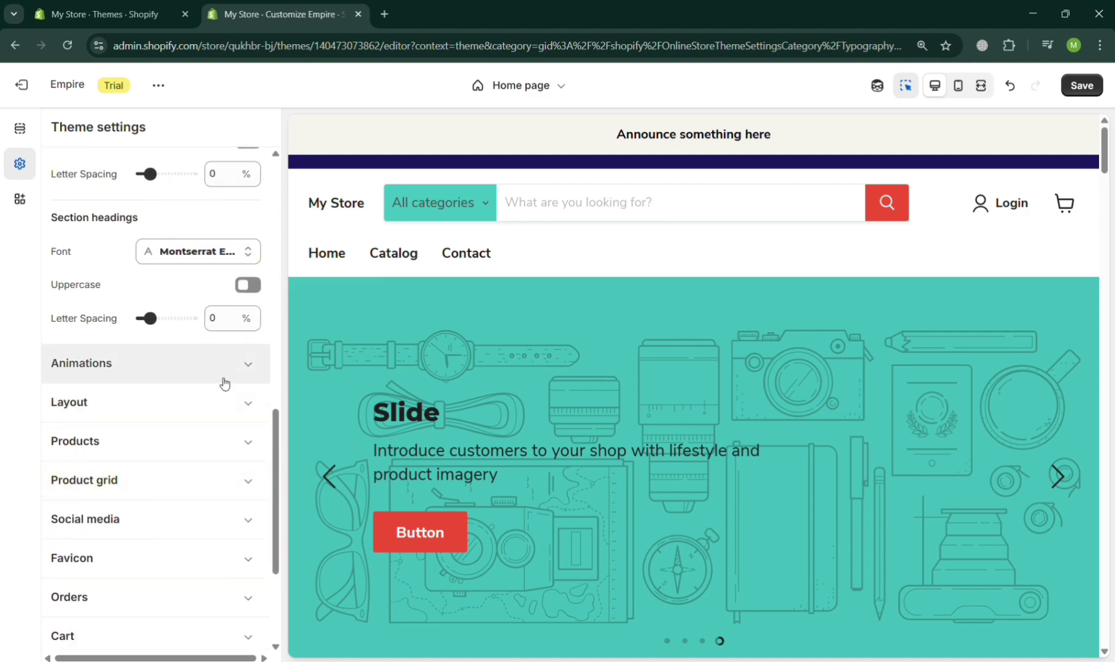
click(224, 379)
scroll(223, 380, up, 4)
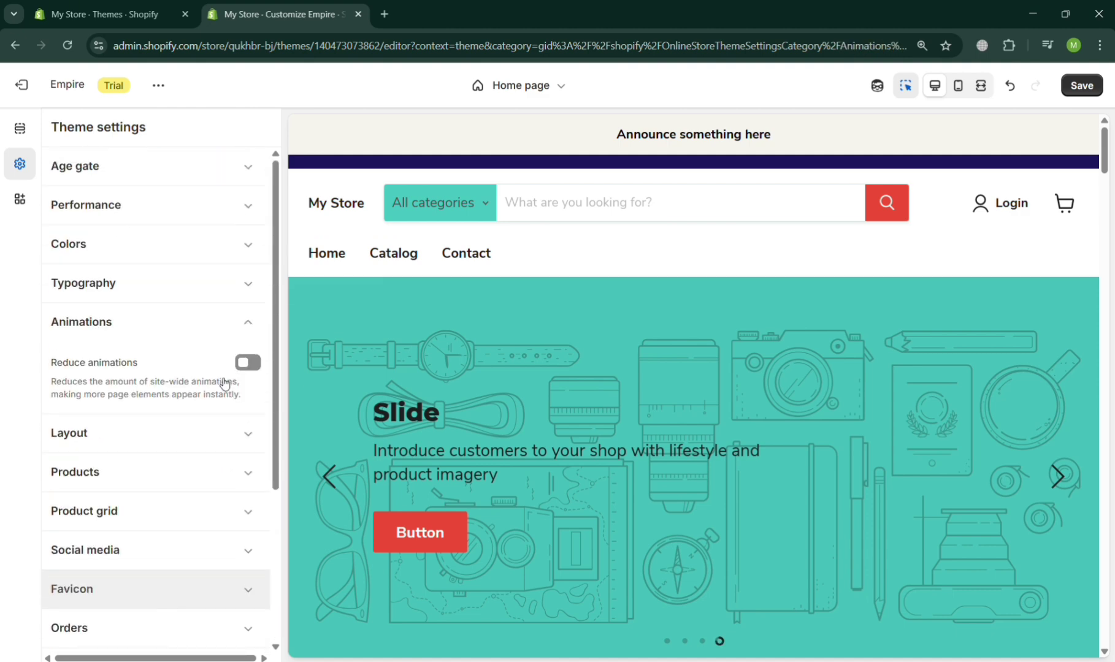
Step: Examine the Products theme settings, covering sale badges, inventory, product form, quantity and color swatches
scroll(224, 383, down, 2)
click(226, 369)
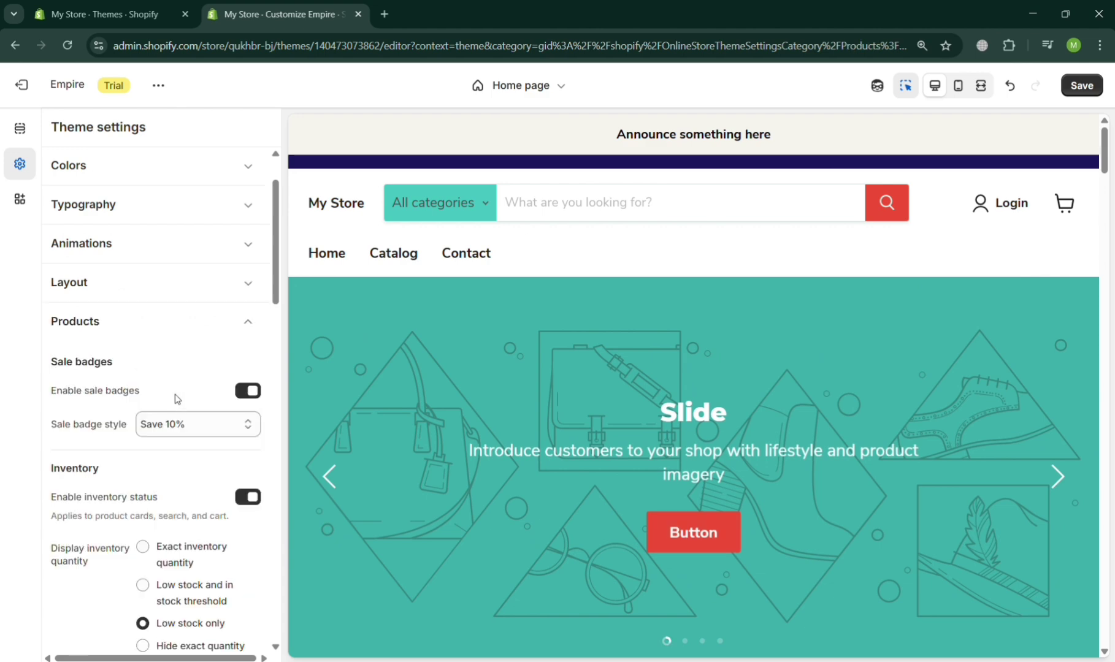
scroll(177, 398, down, 1)
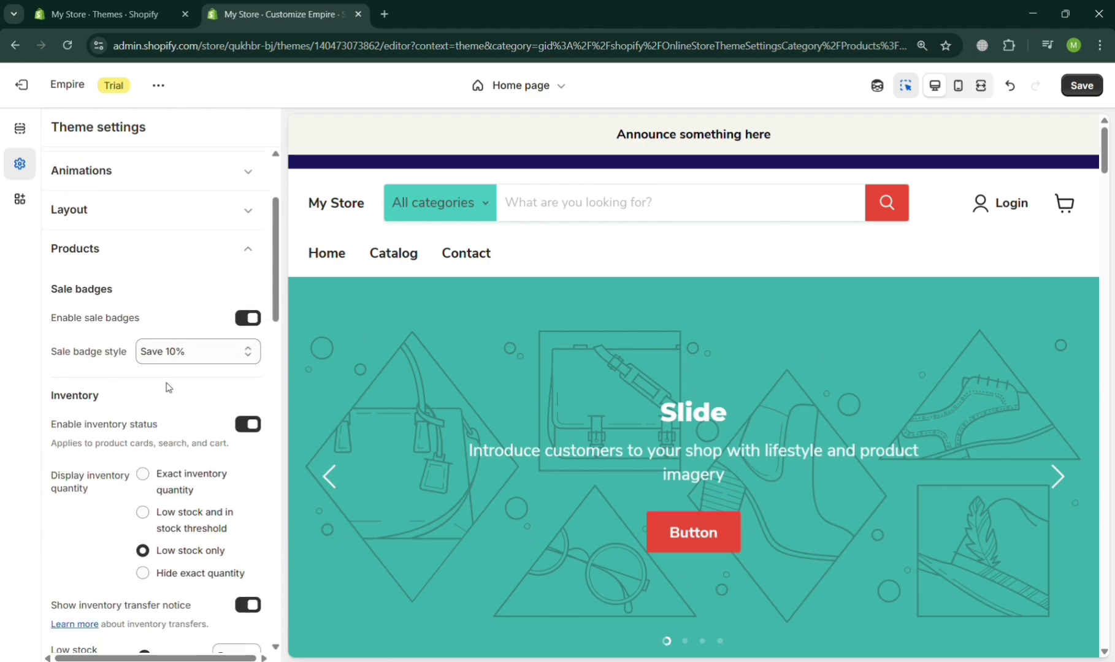
scroll(167, 387, down, 2)
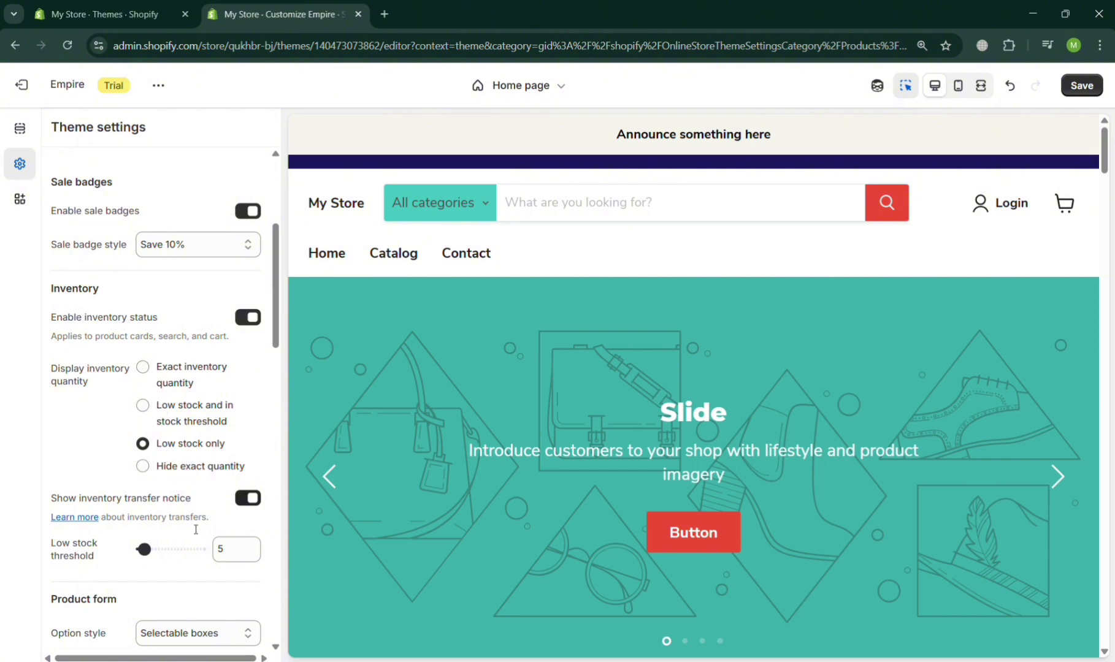
scroll(191, 530, down, 2)
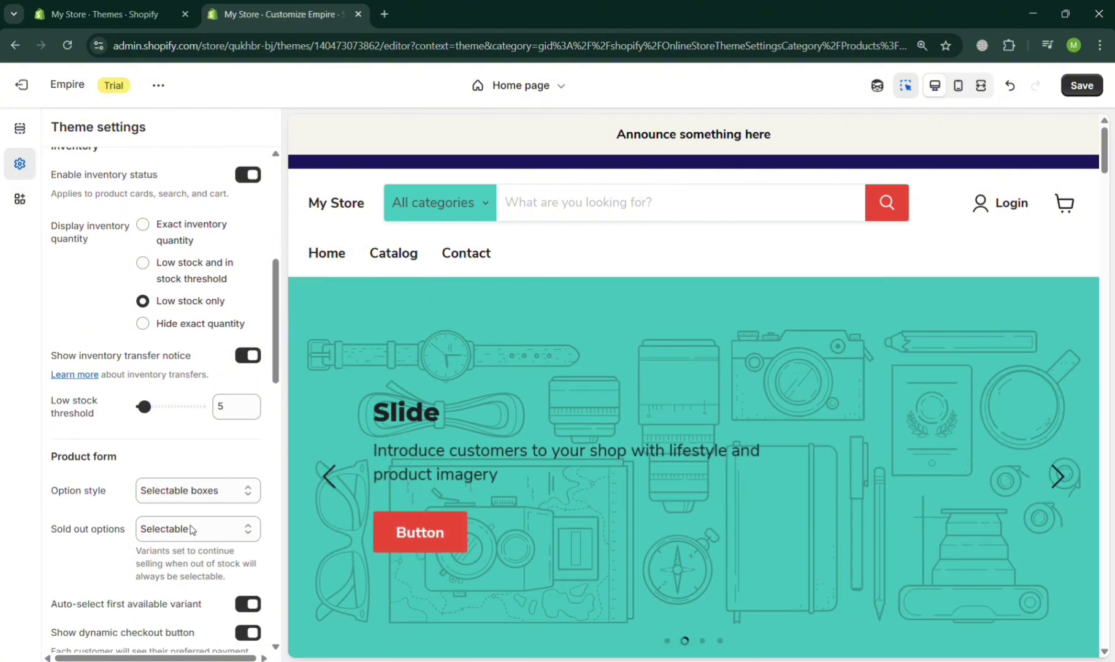
scroll(191, 530, down, 2)
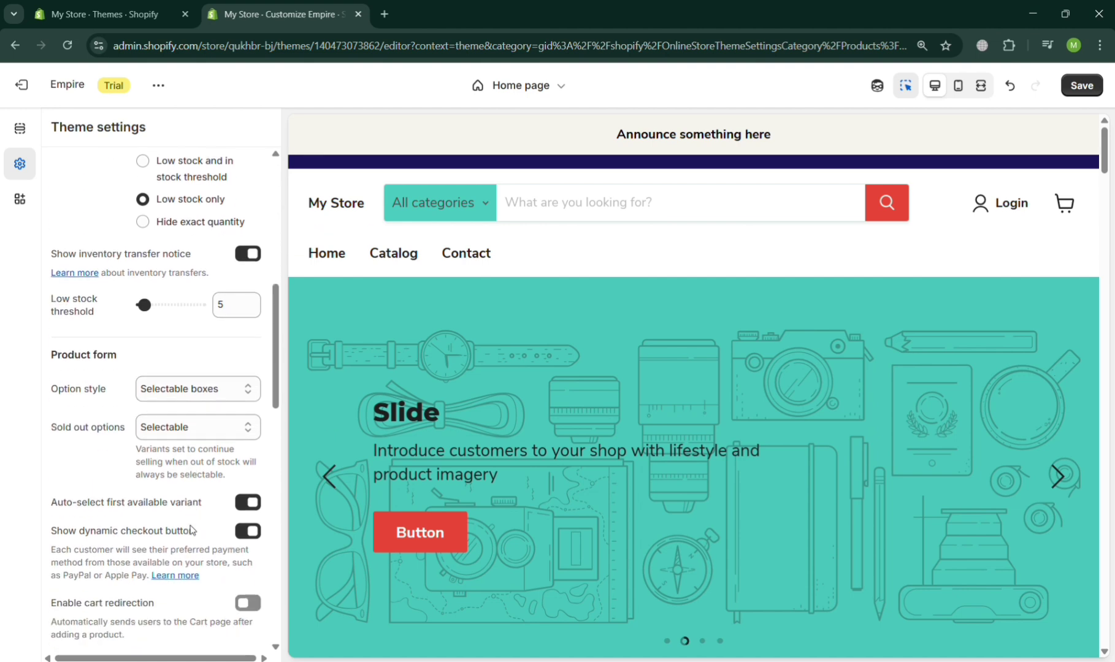
scroll(192, 354, down, 8)
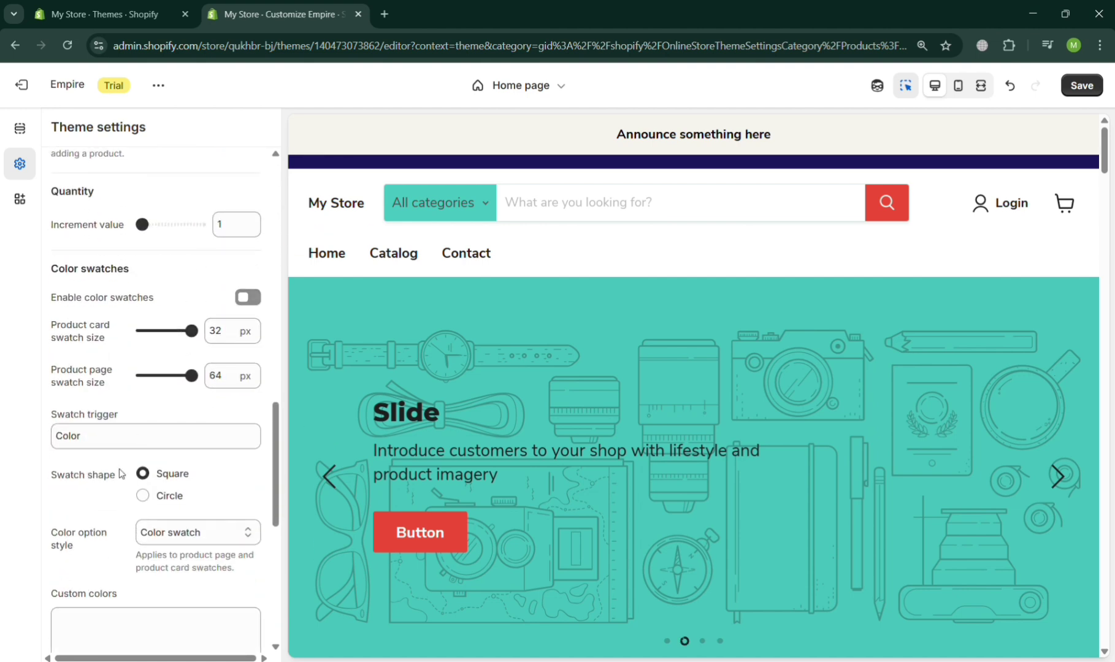
scroll(121, 474, down, 5)
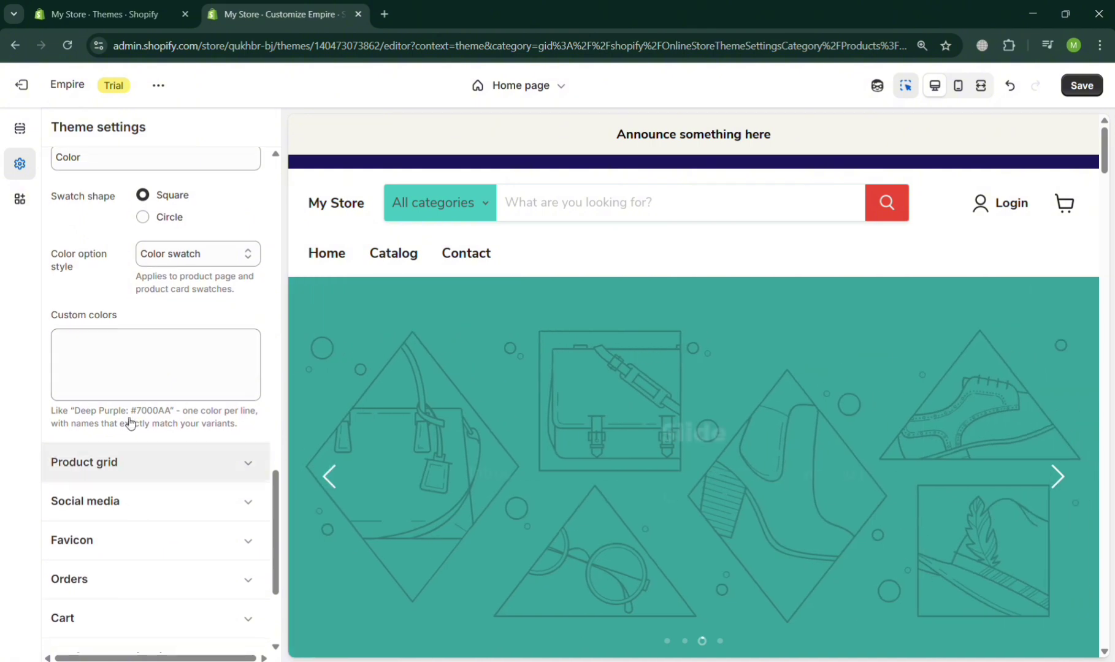
Step: Review the Product grid settings for product cards, product images, product compare and quick shop
click(98, 463)
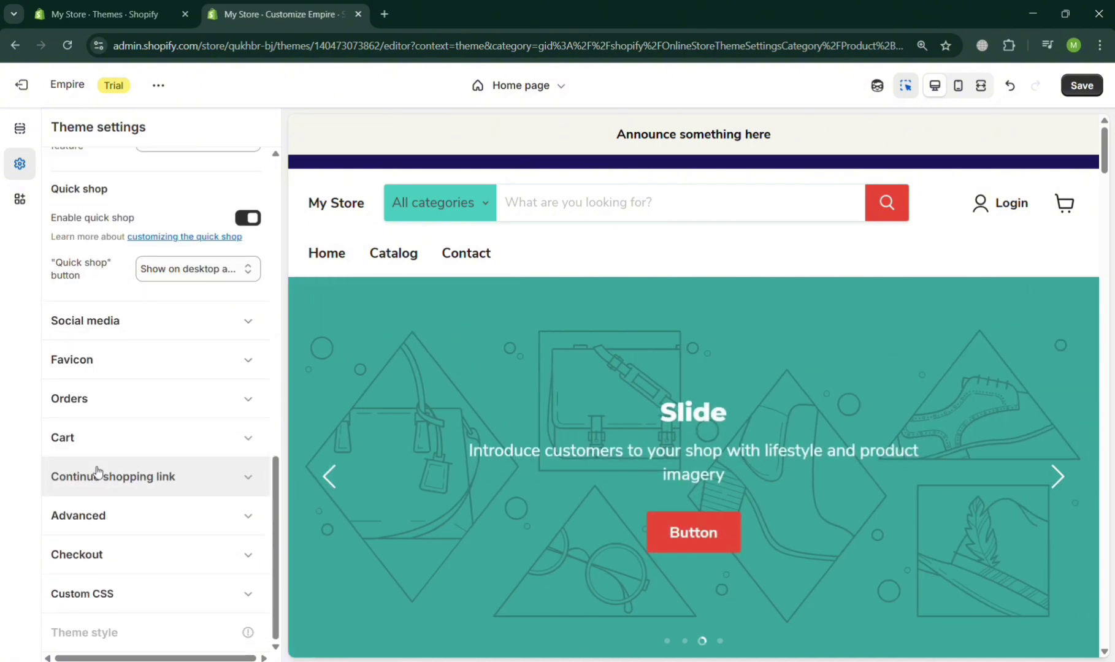
scroll(97, 471, up, 5)
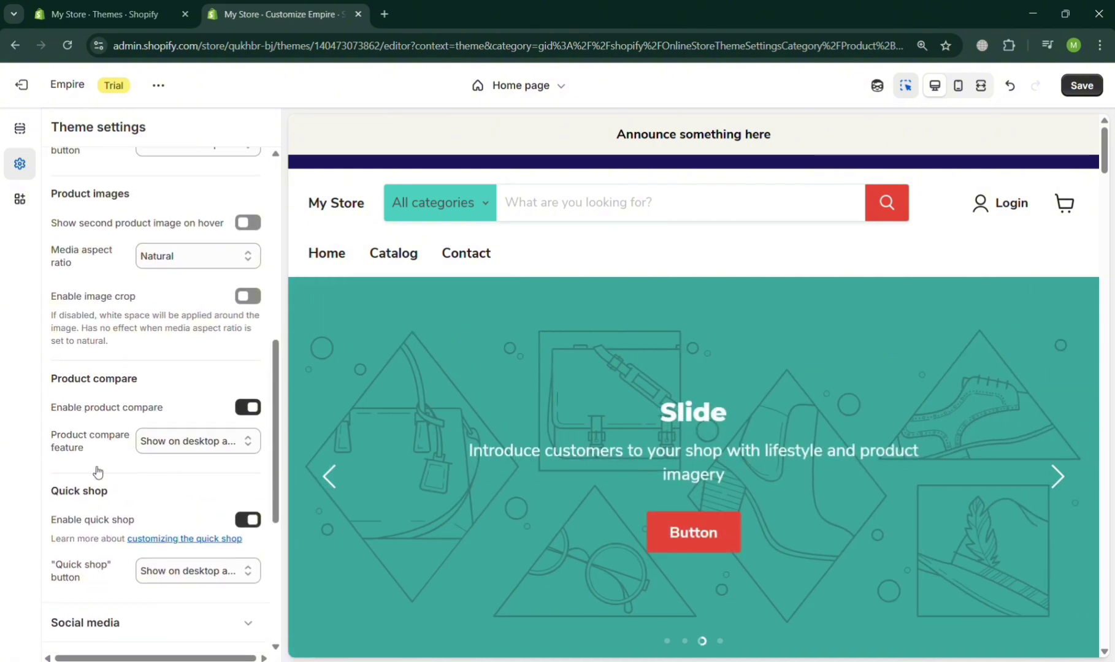
scroll(97, 471, up, 6)
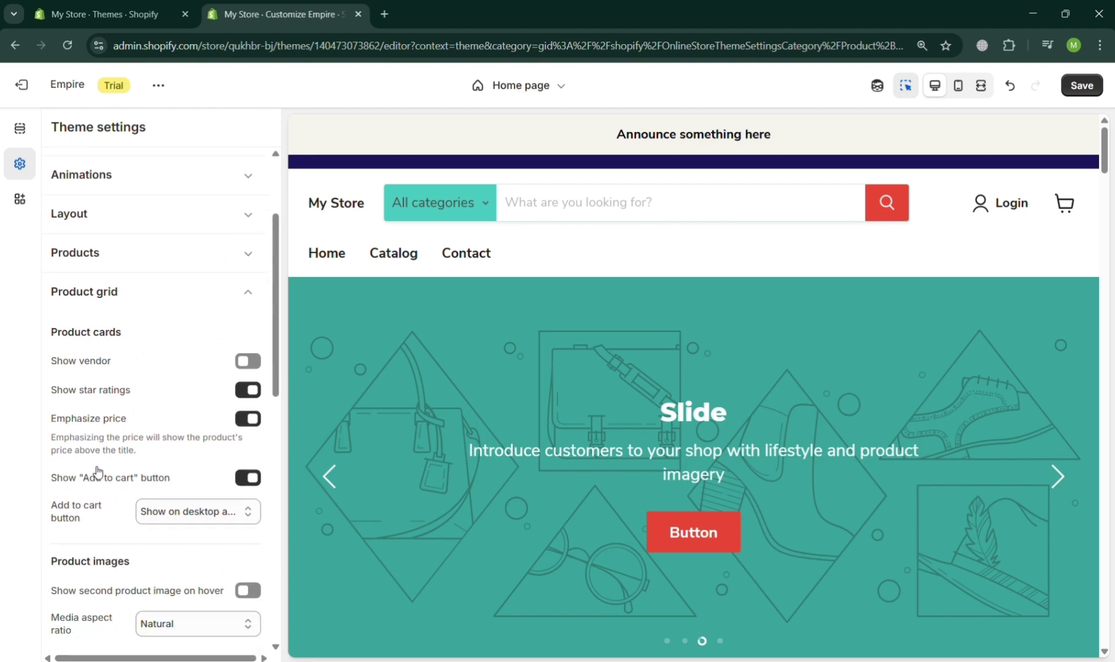
scroll(96, 471, down, 9)
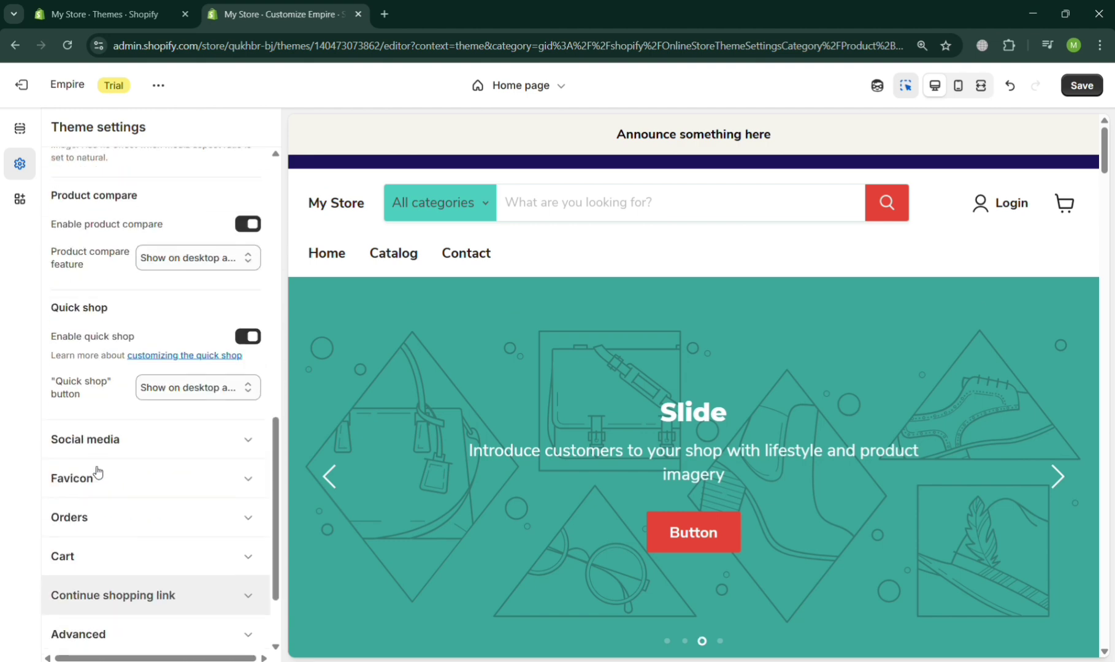
scroll(96, 469, down, 1)
Step: Look through the Social media account link fields and open the Favicon settings
click(141, 415)
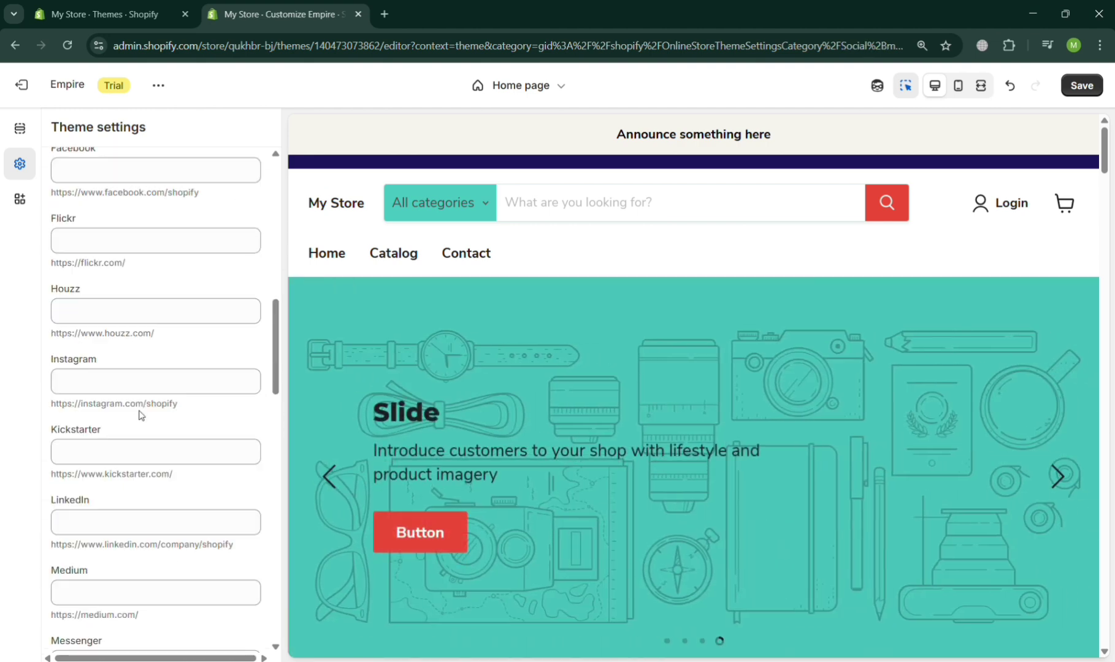
scroll(129, 278, up, 8)
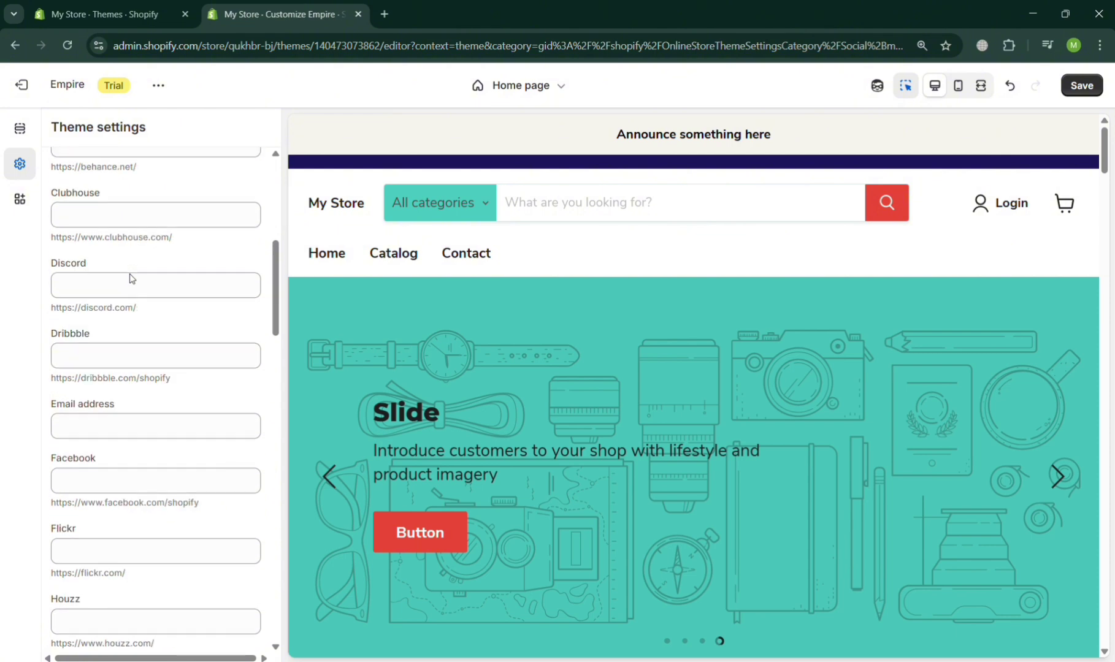
scroll(129, 278, down, 6)
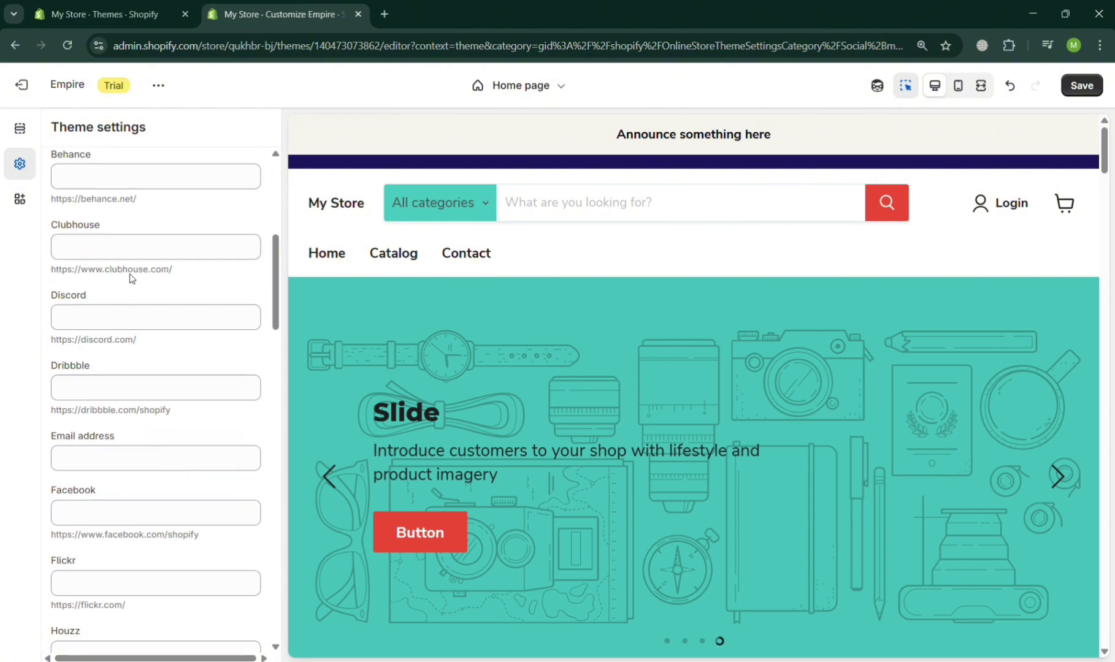
scroll(129, 279, down, 13)
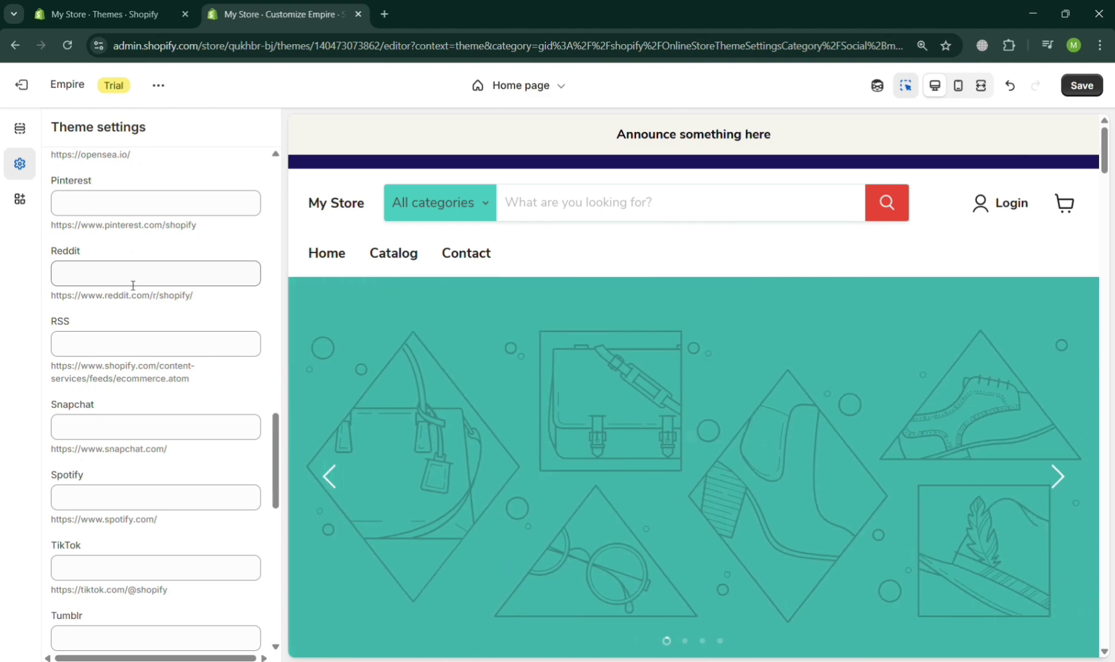
click(129, 279)
scroll(186, 340, down, 11)
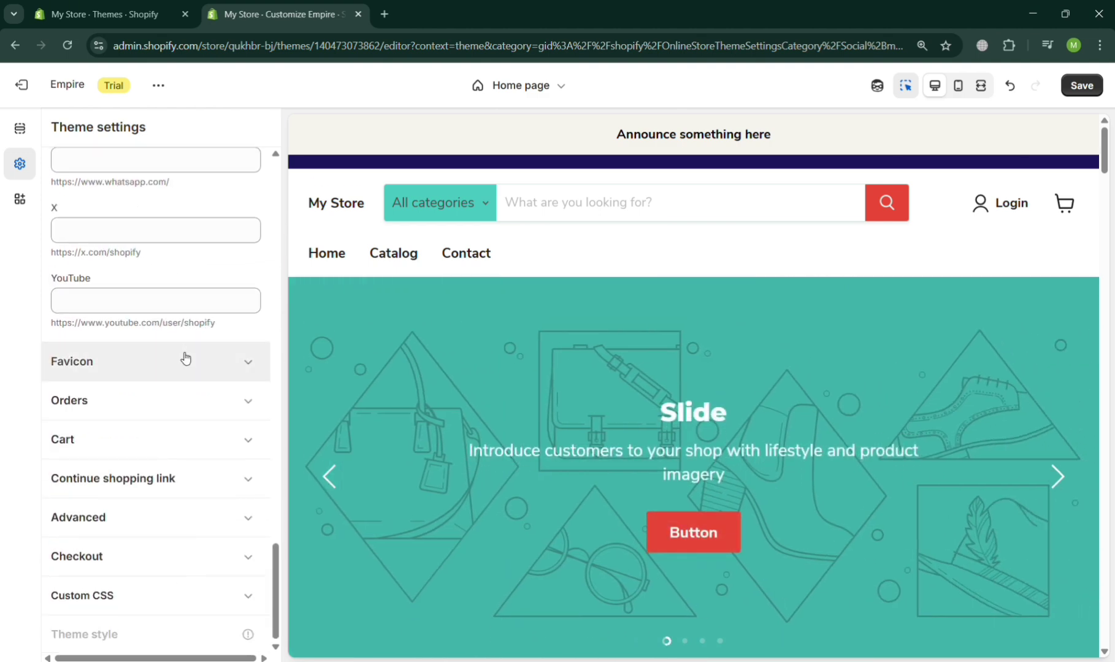
click(185, 358)
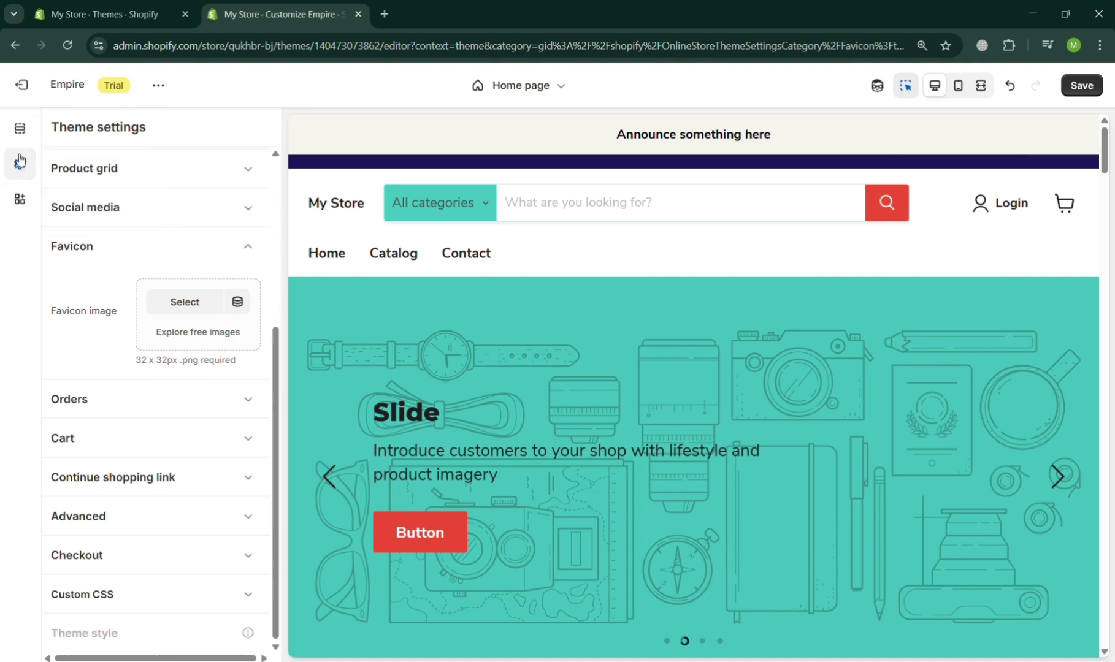
Step: Open the settings of the home page slide showing the camera and watch, and view its image selection without choosing an image
click(346, 327)
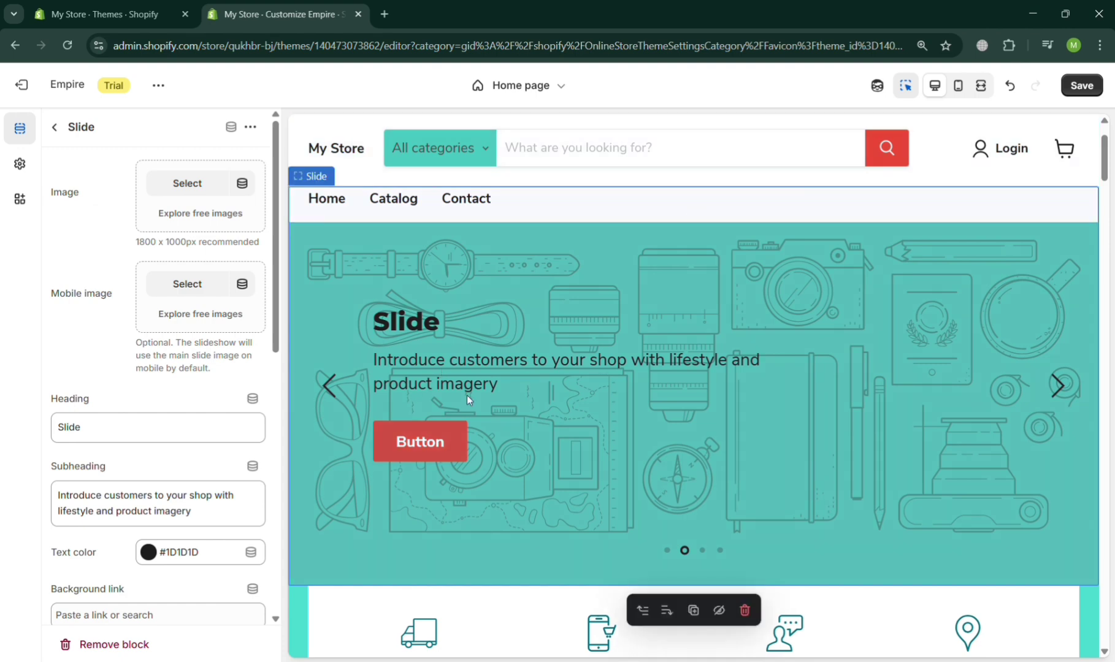
click(206, 182)
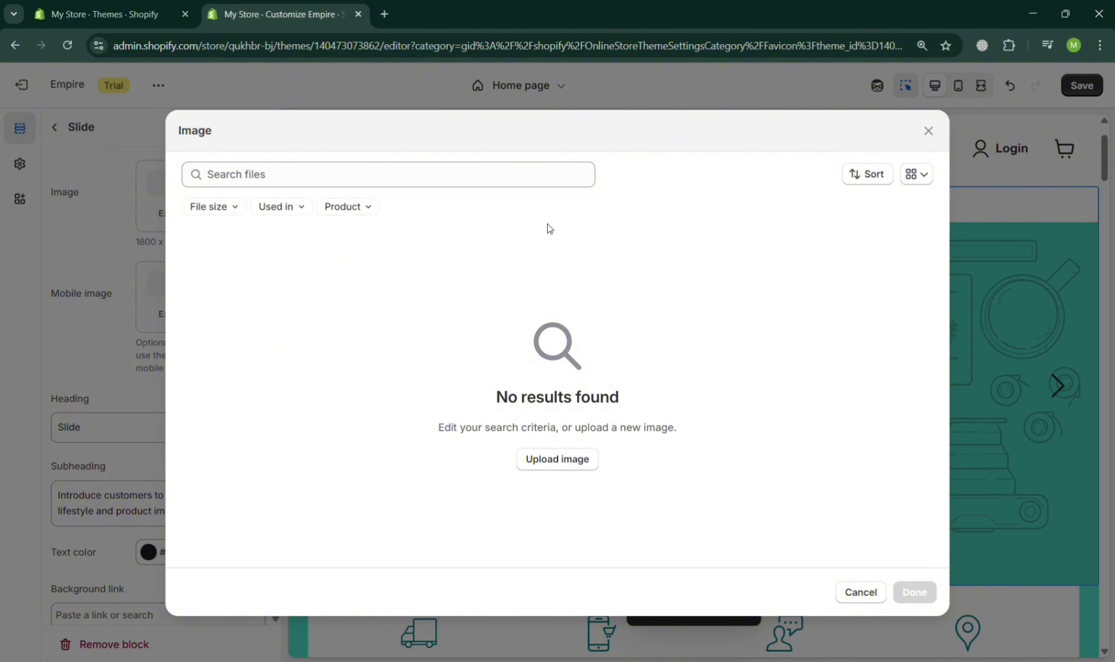
click(928, 131)
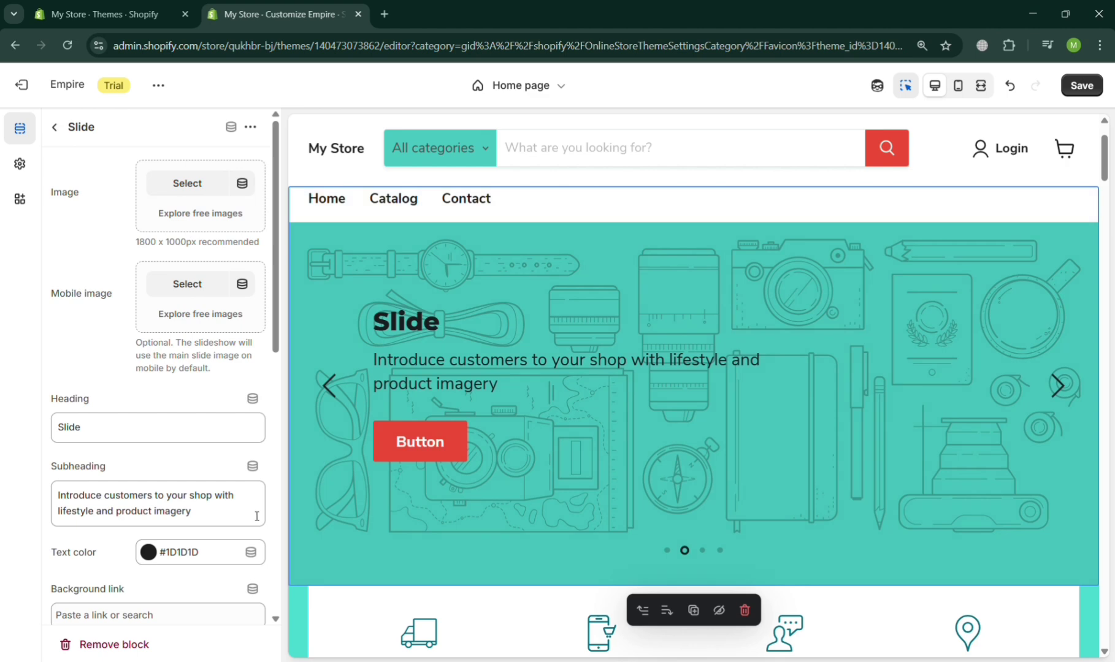
Step: Set the slide's text color to the recently used red #DF2828
scroll(181, 497, down, 1)
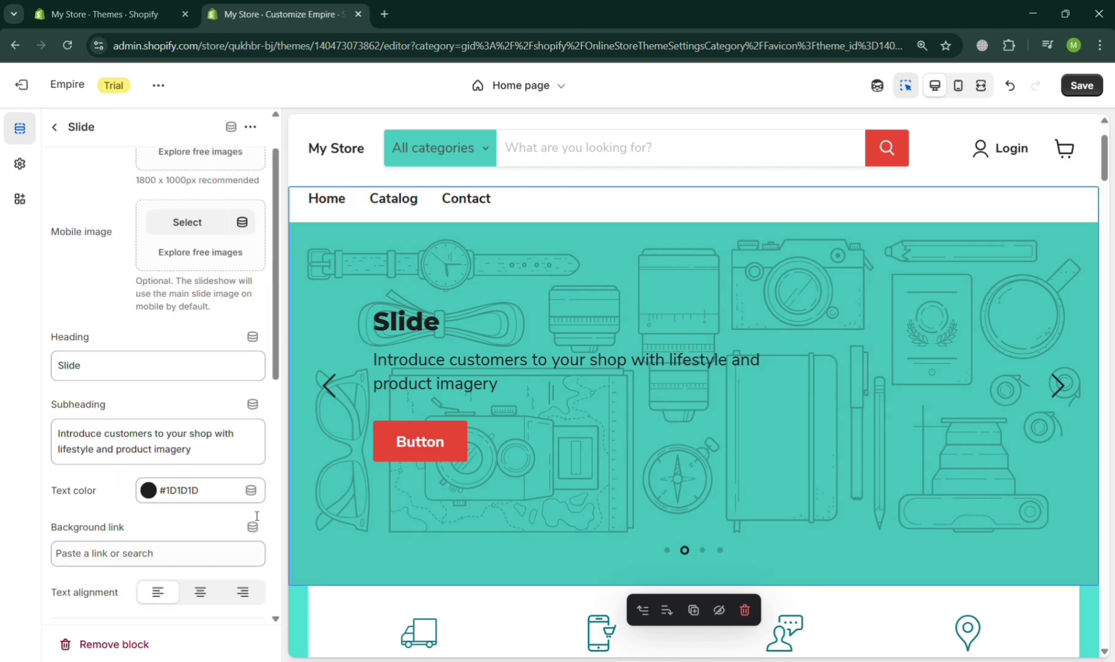
click(149, 491)
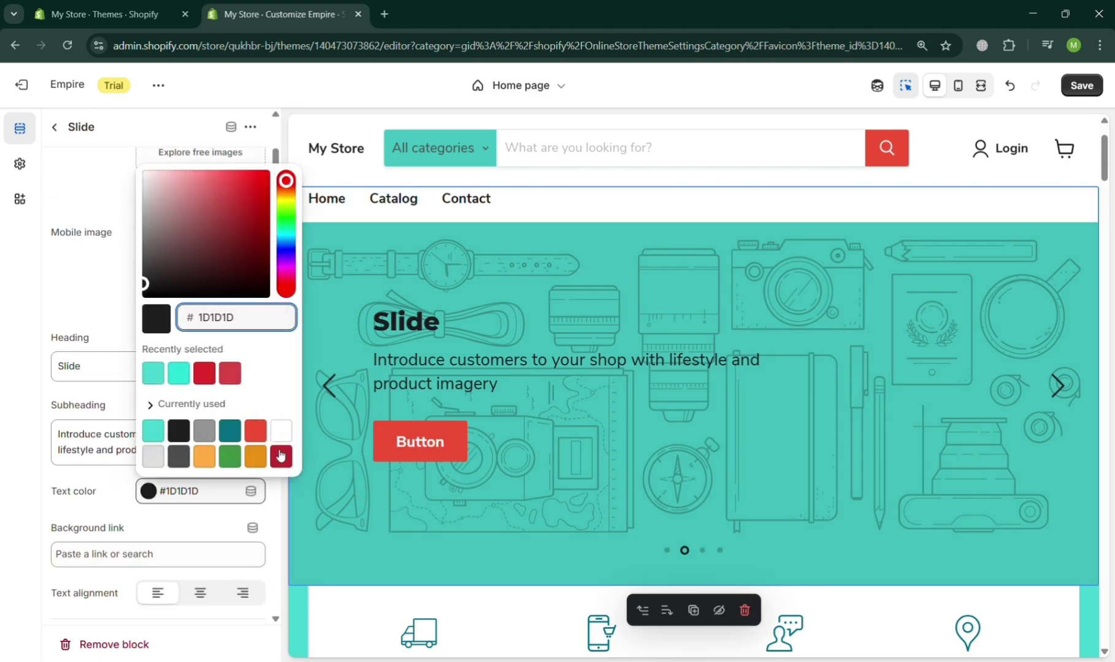
click(214, 374)
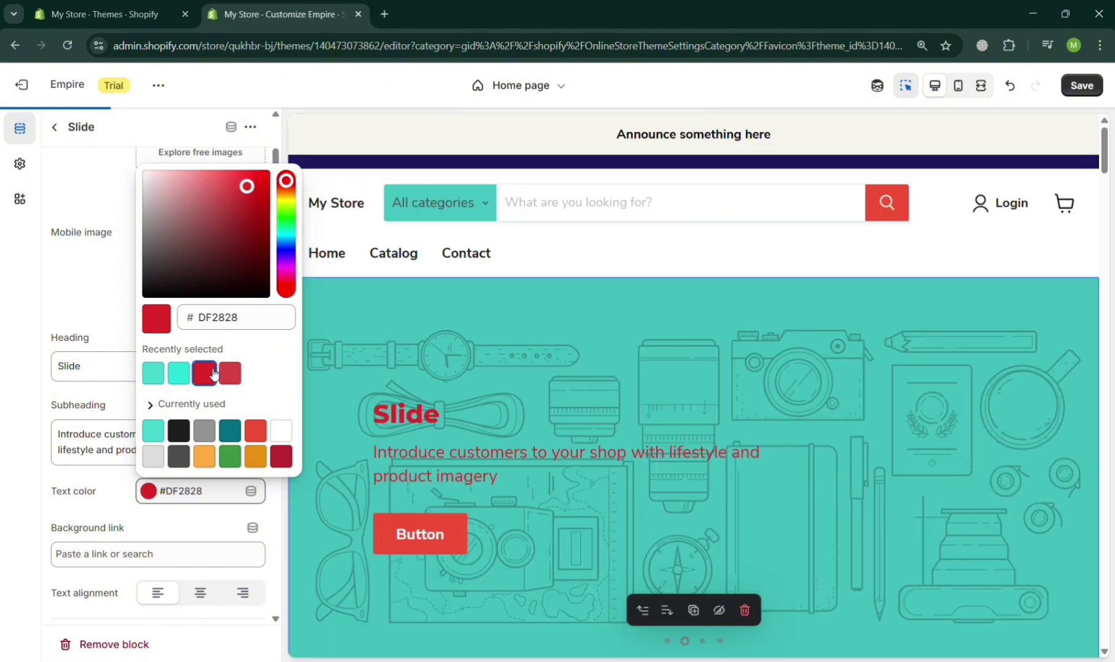
click(332, 525)
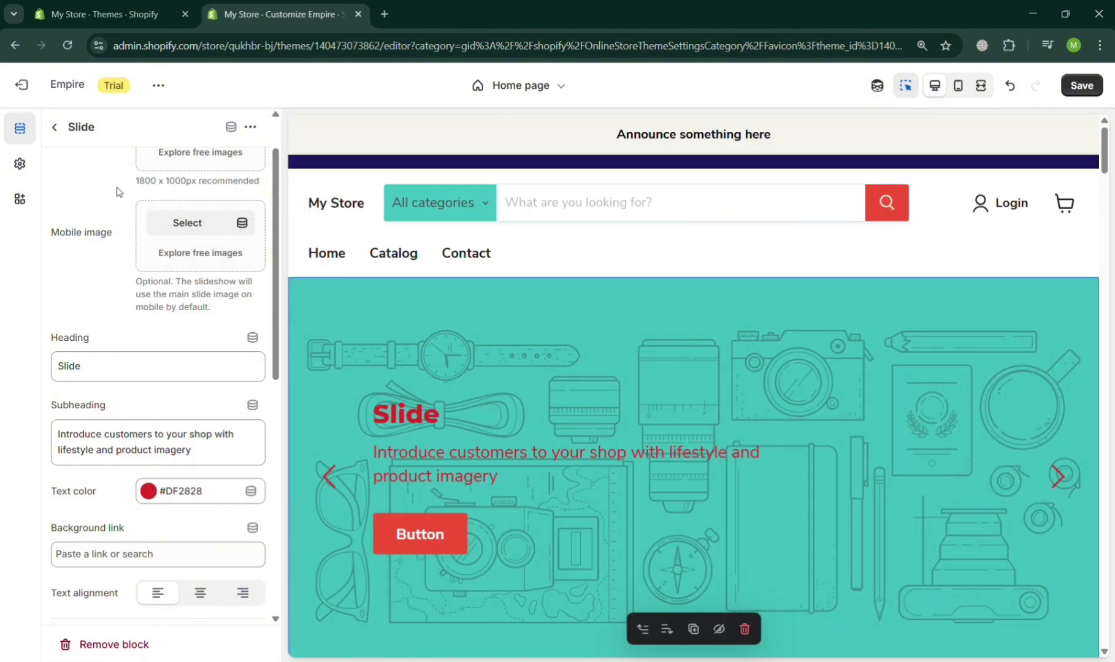
Step: Open the header settings and view the logo image upload option, leaving it without uploading an image
click(344, 208)
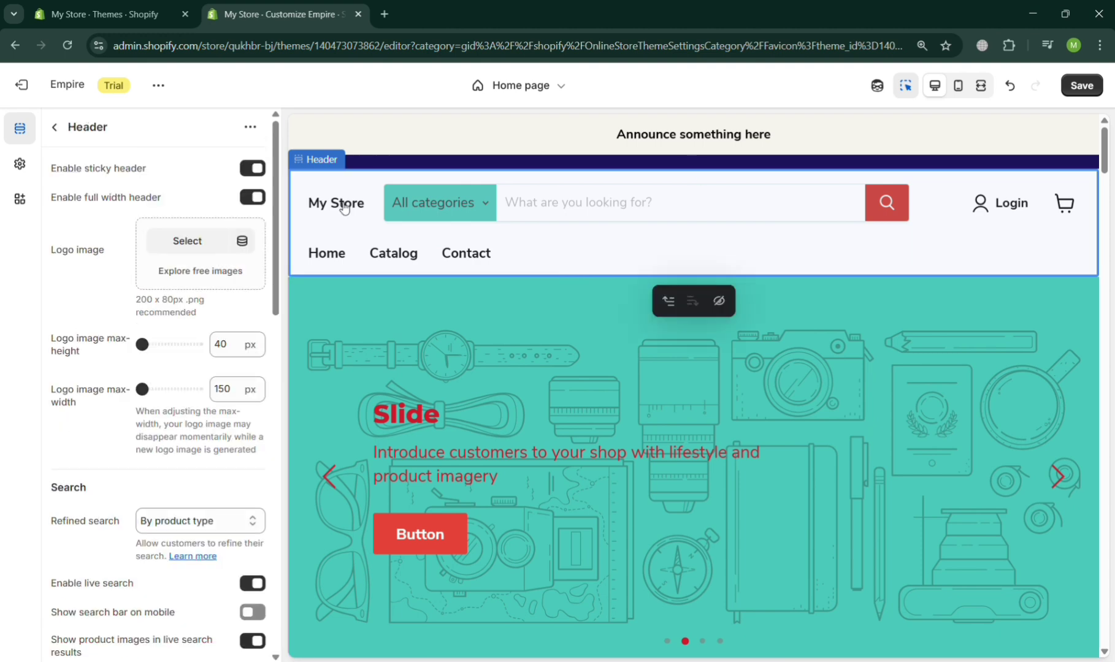
click(197, 243)
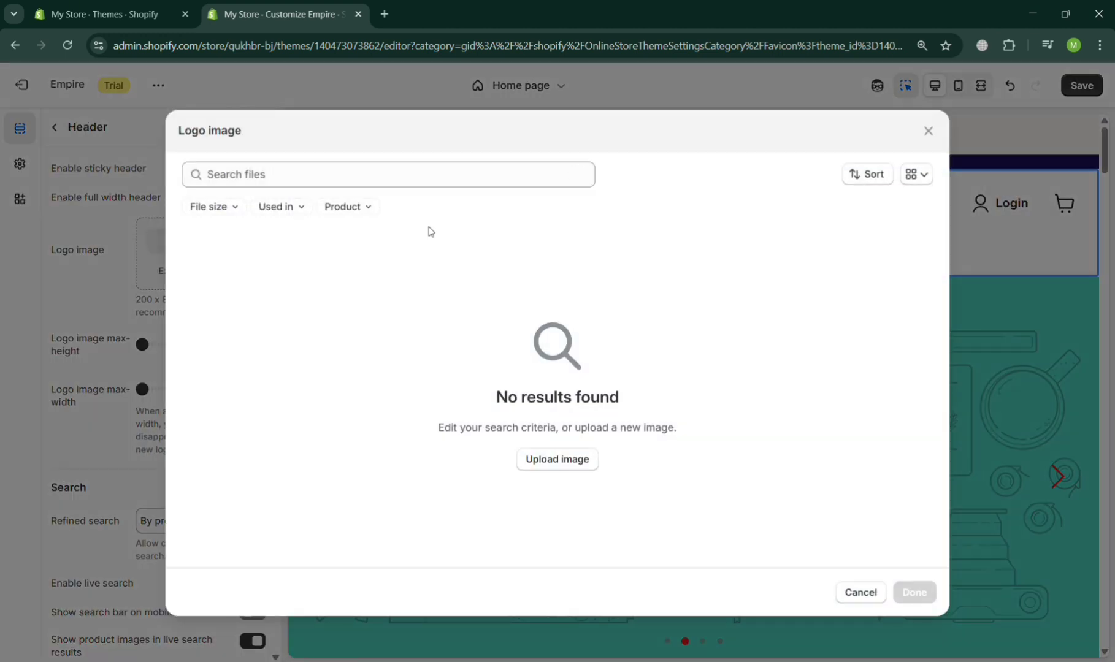
click(556, 459)
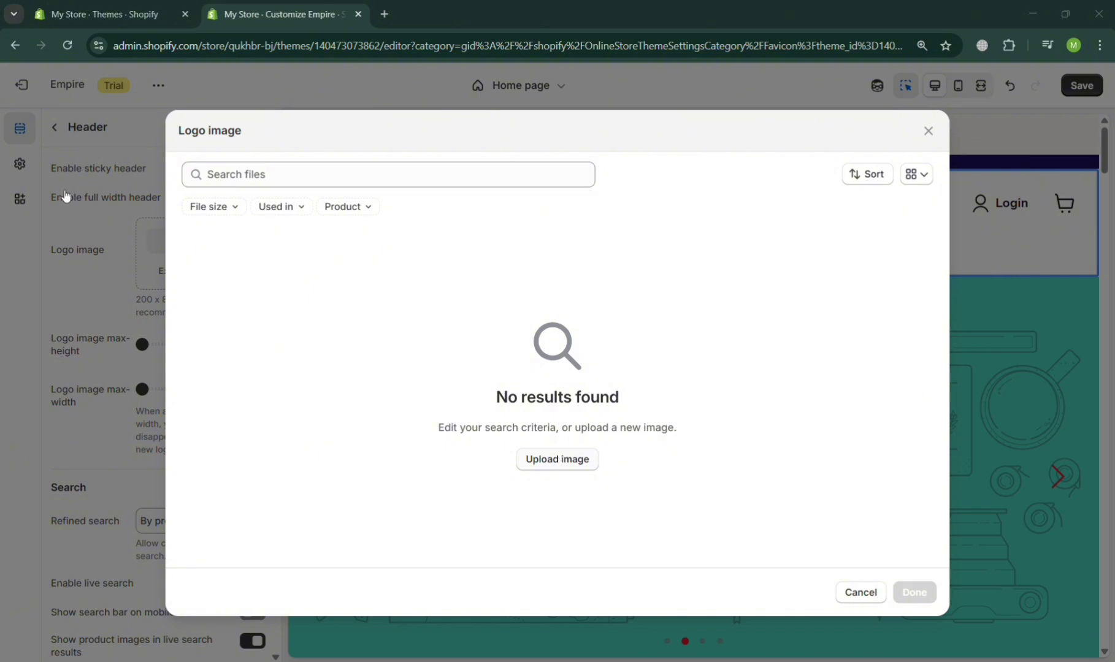
click(928, 130)
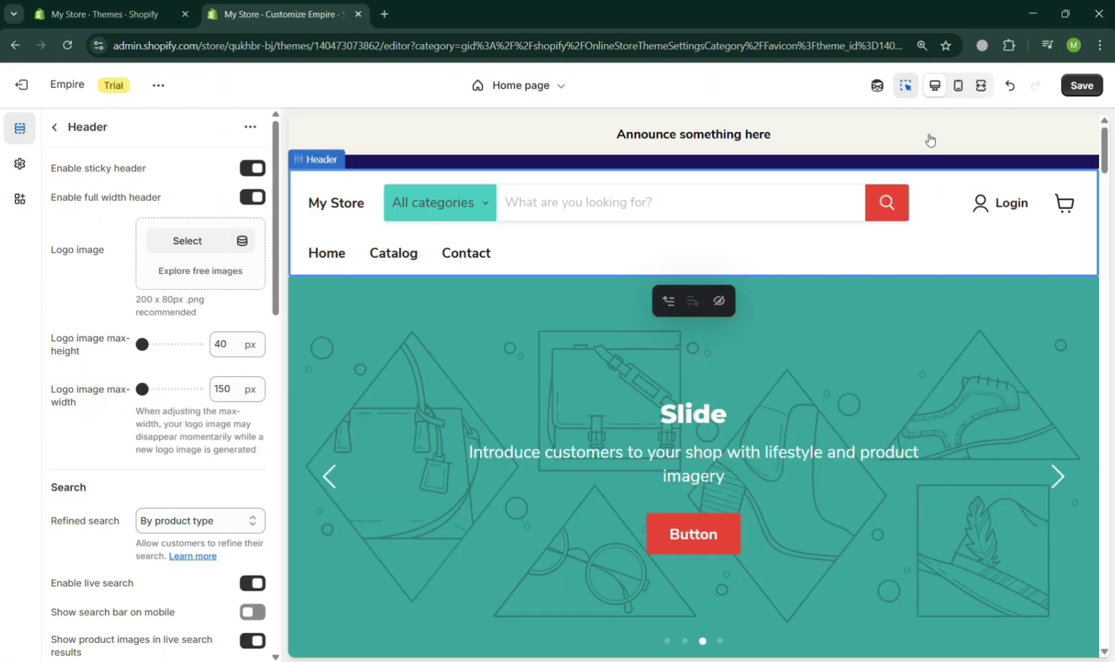
Step: Look over the header's search settings and the home page preview, and open the store's Catalog page
scroll(218, 399, down, 2)
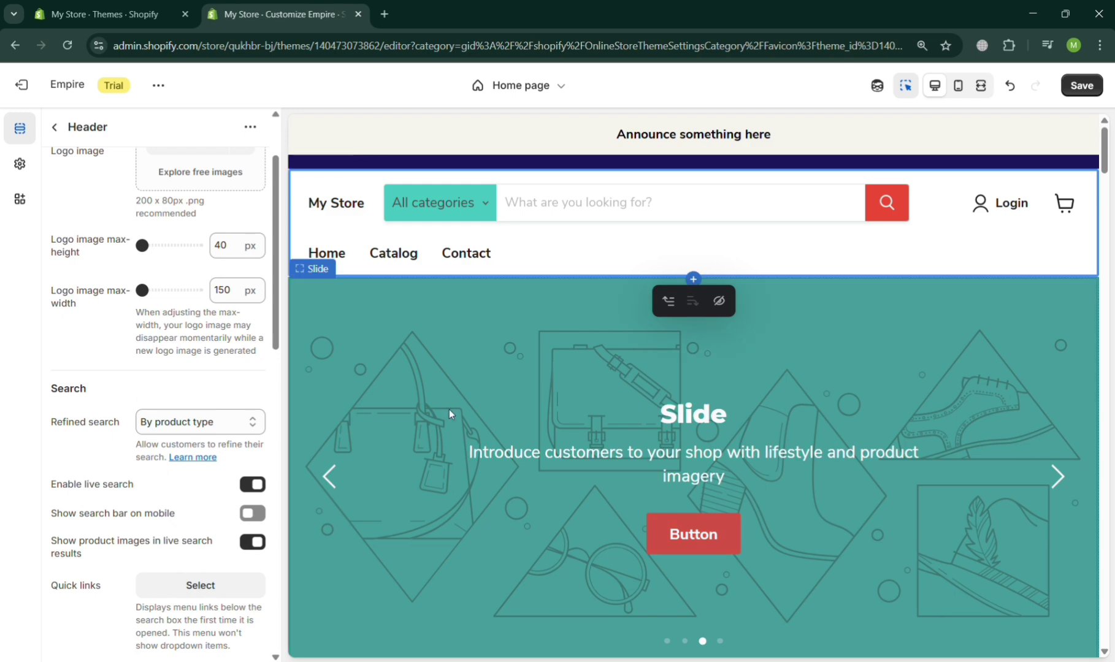
scroll(424, 358, down, 3)
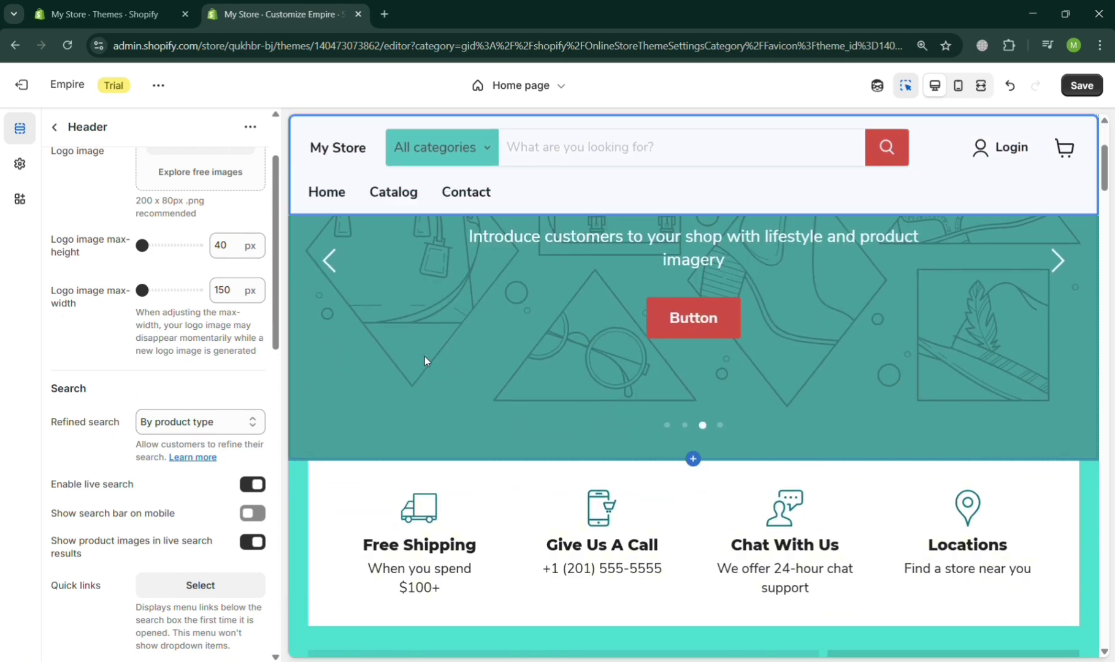
click(381, 198)
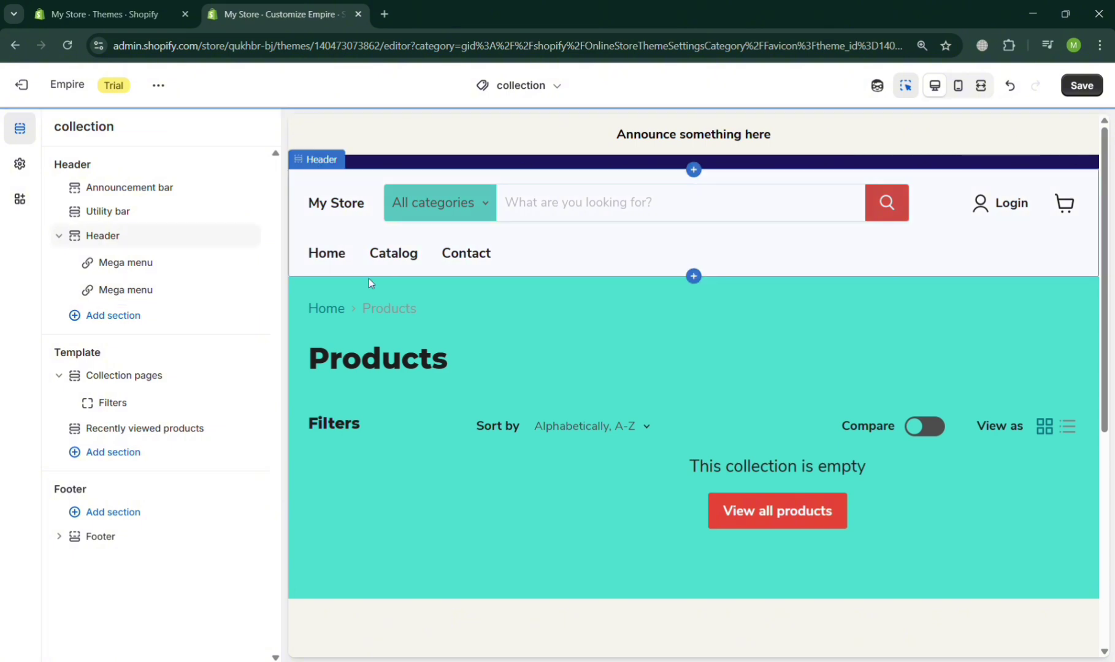
Step: View the sections that can be added to the header group without adding one, and look over the collection page preview down to the footer
click(120, 324)
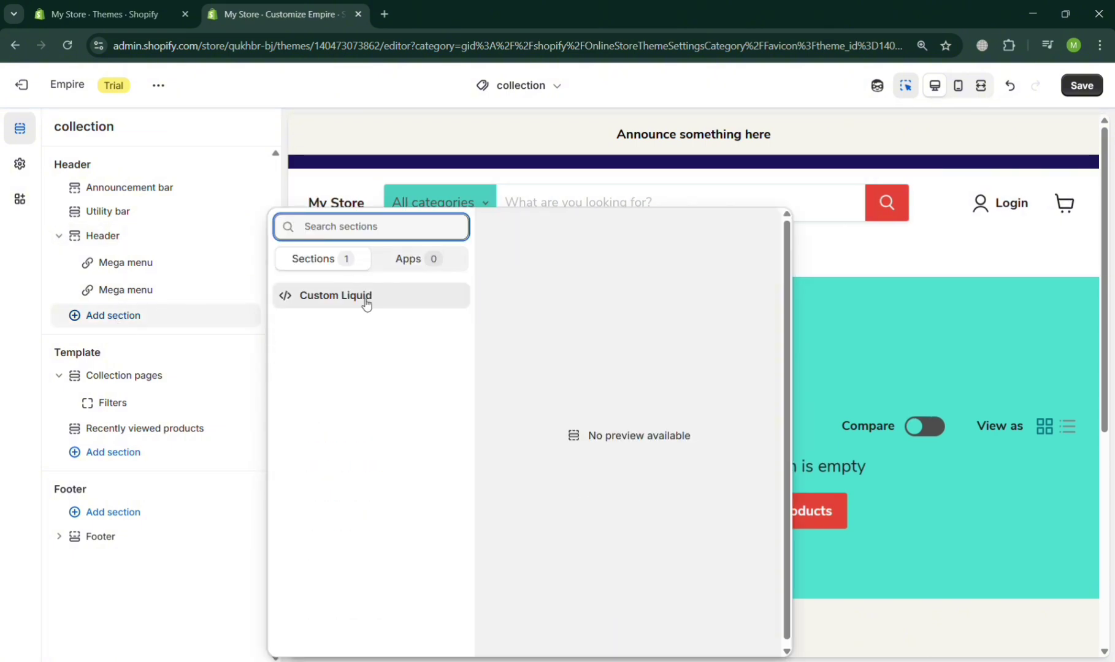
click(849, 265)
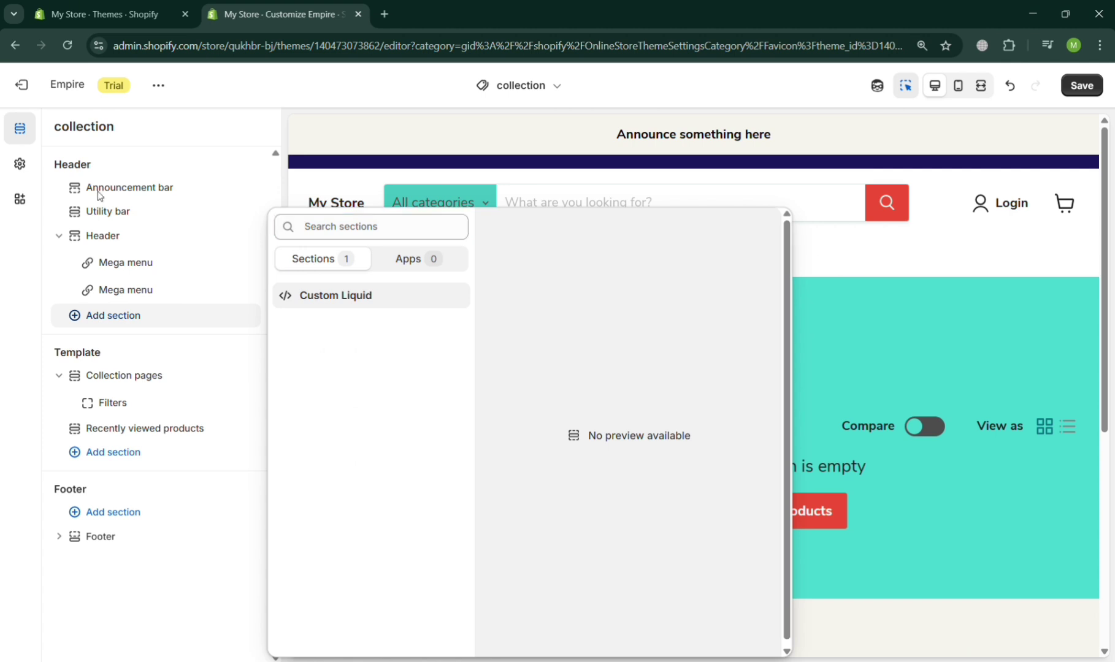
click(894, 281)
scroll(498, 466, down, 6)
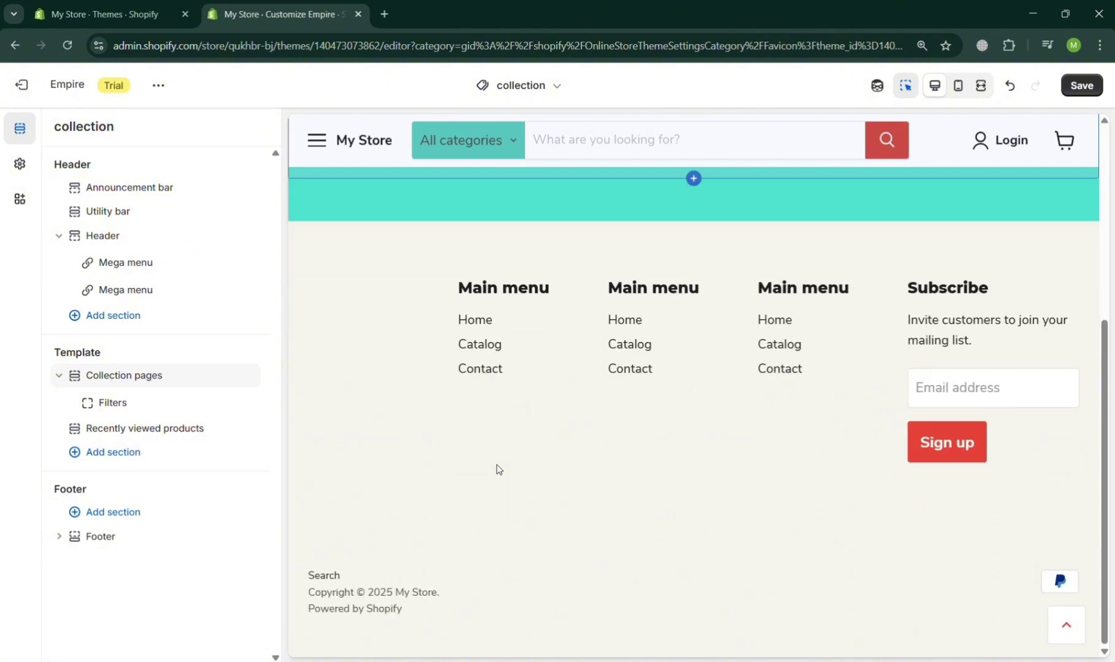
scroll(496, 467, up, 3)
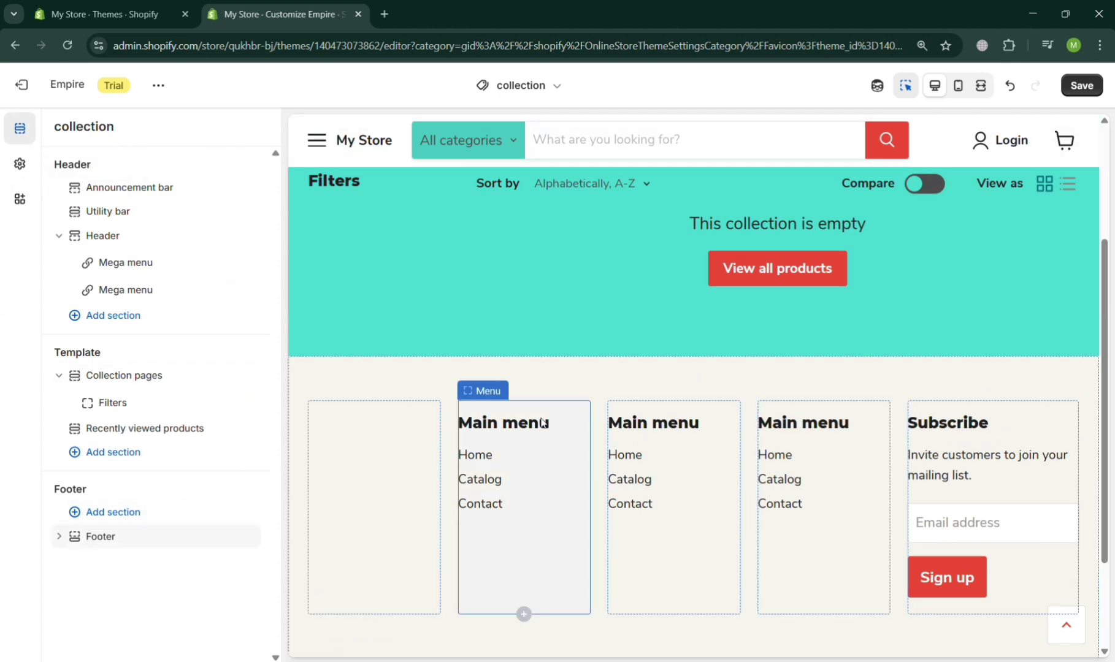
scroll(541, 418, up, 4)
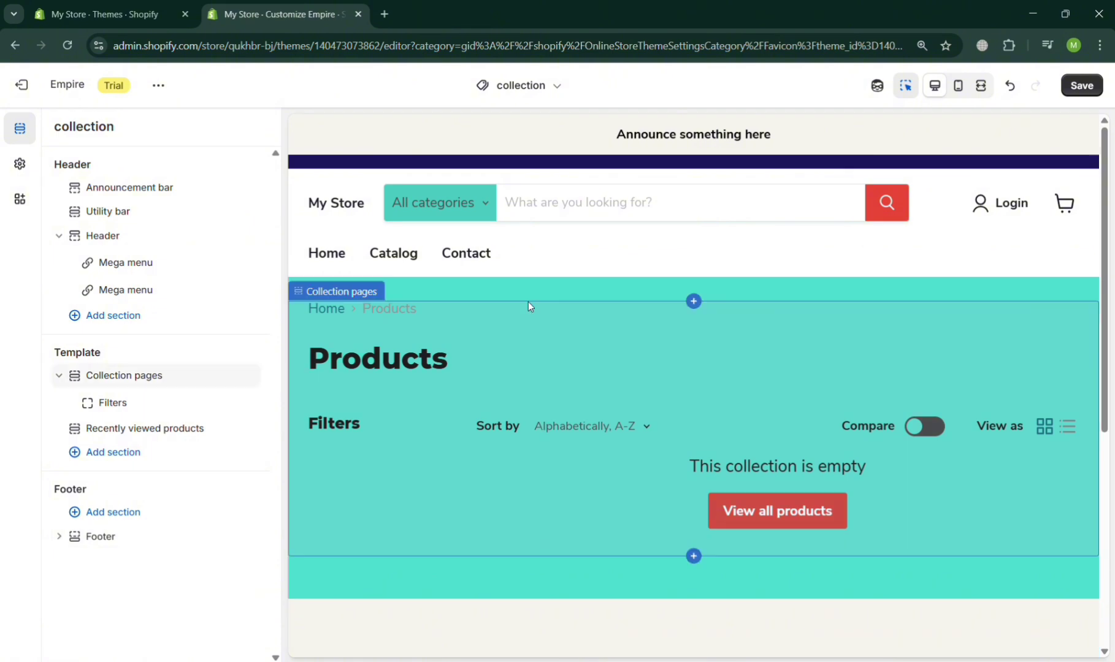
Step: Browse the sections that can be added below the Collection pages section without adding one, and save the theme changes
click(694, 559)
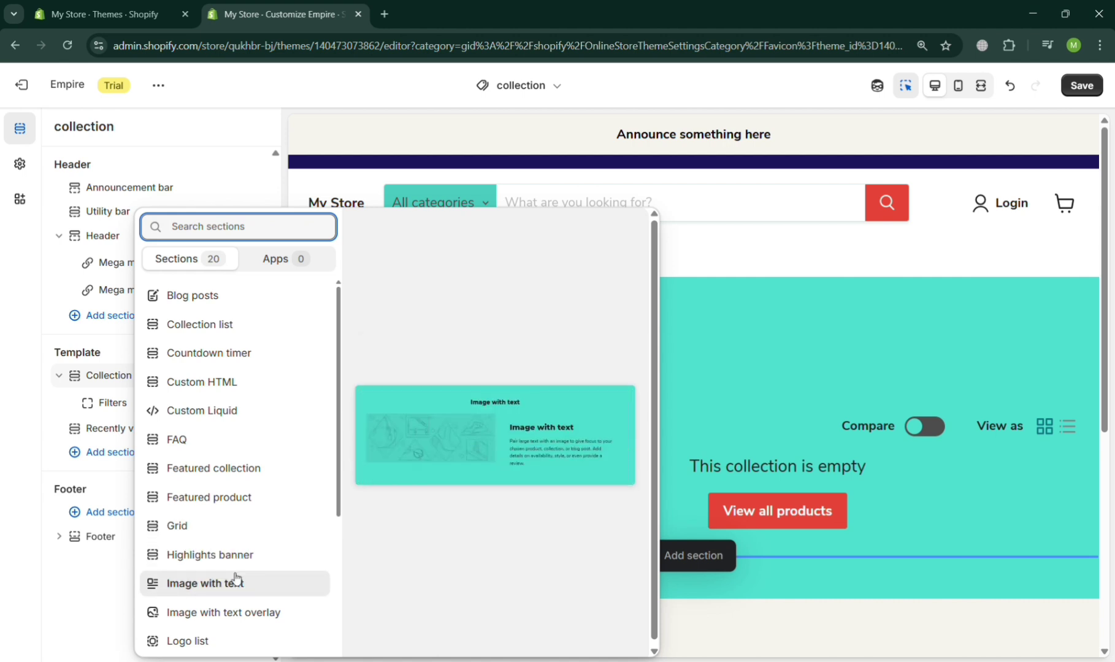
scroll(236, 577, down, 2)
scroll(236, 578, down, 3)
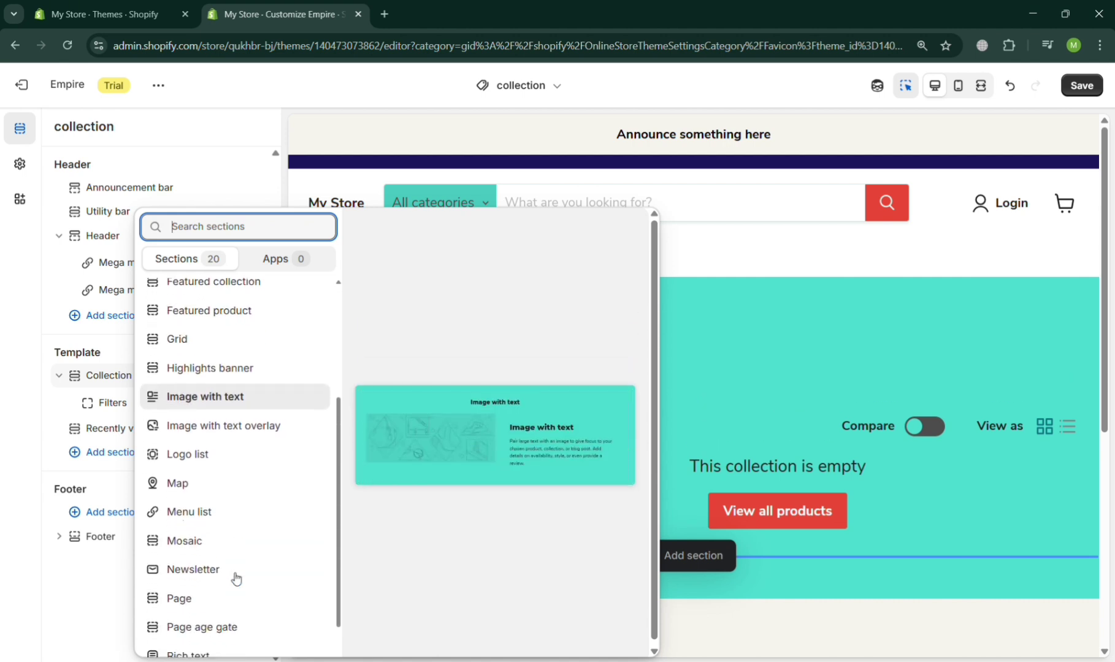
click(710, 279)
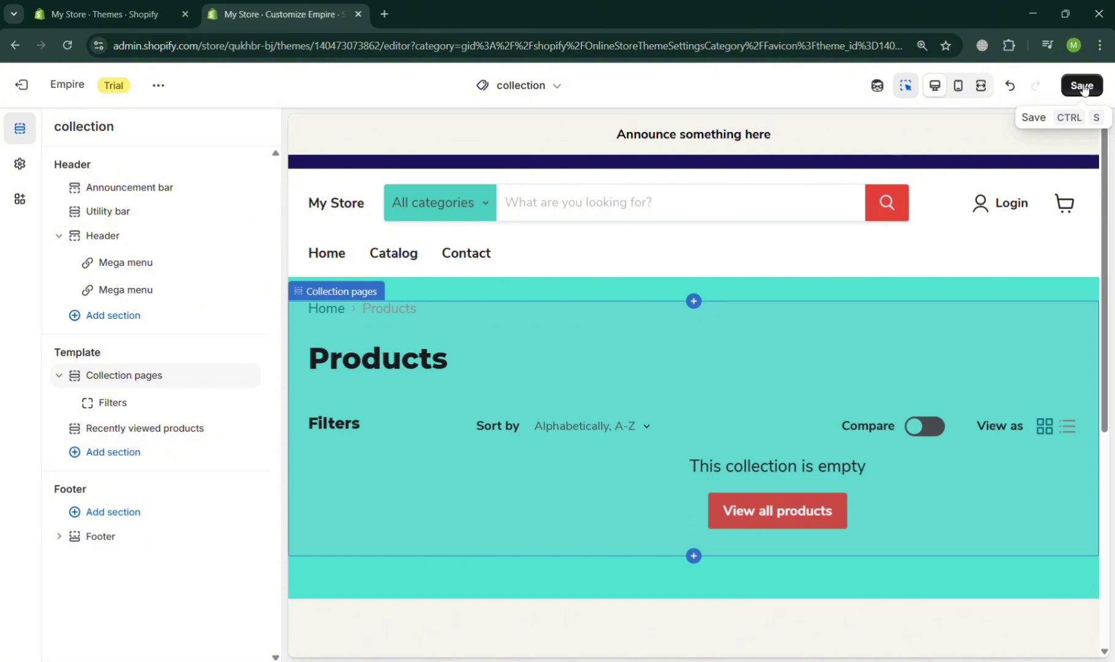
click(1097, 89)
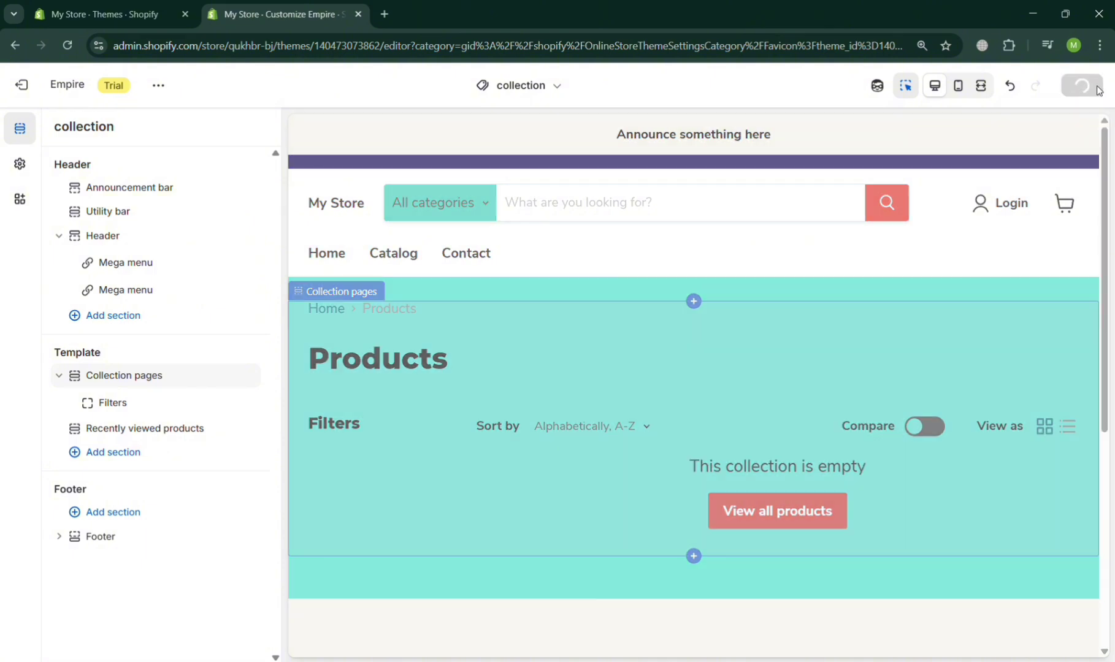